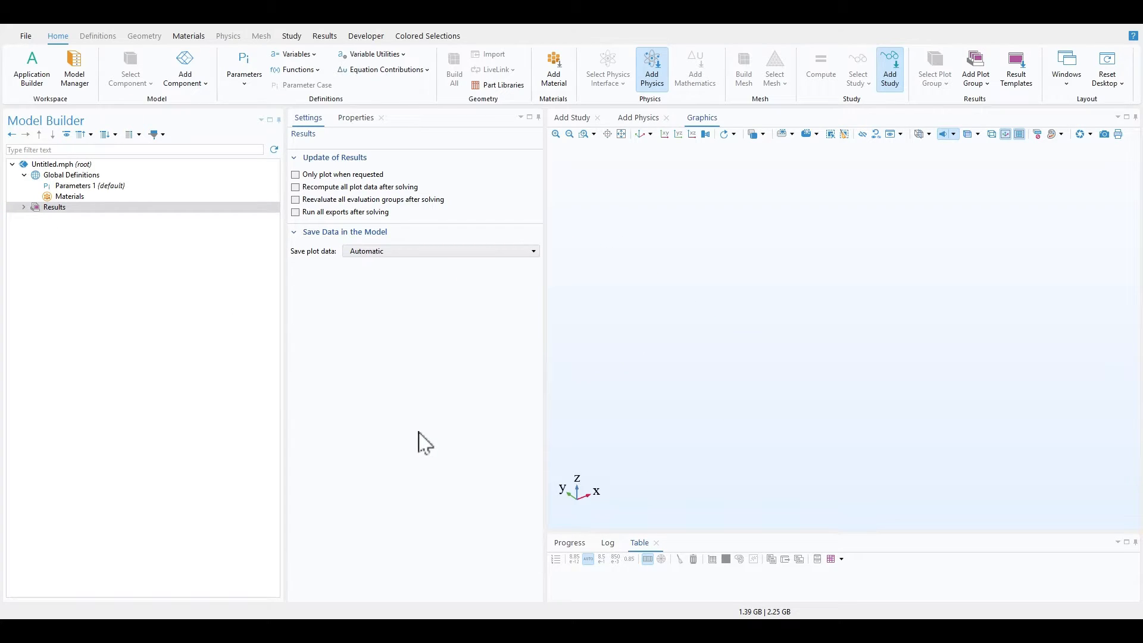
Step: Add a 3D component and build a hexahedron primitive with the default 1 m vertex coordinates in its geometry
left_click(206, 84)
left_click(195, 103)
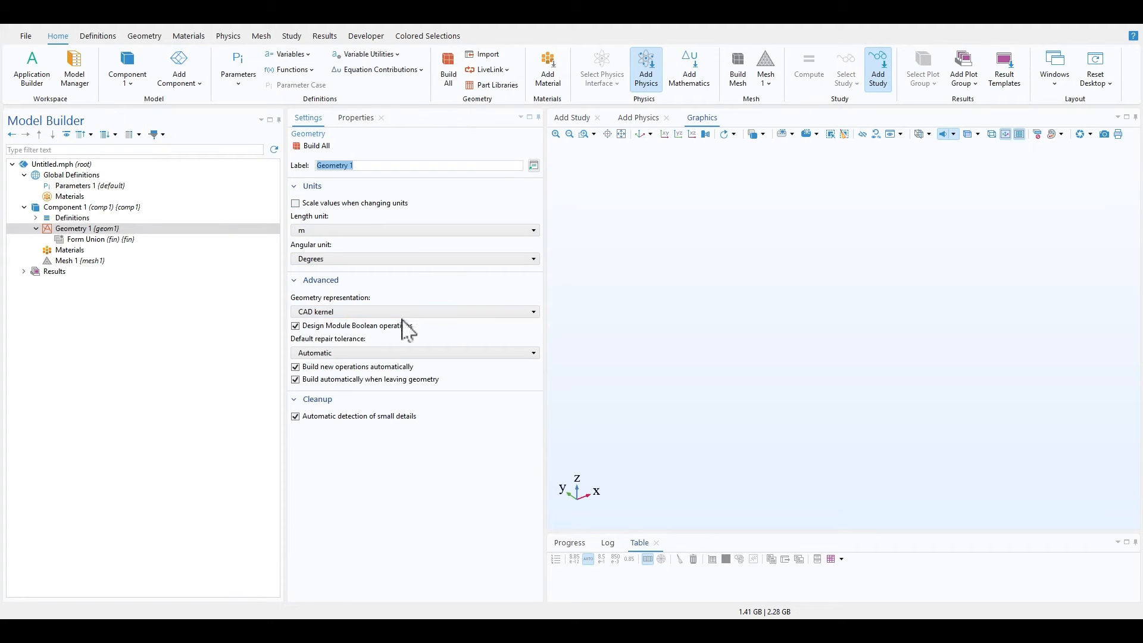
left_click(150, 38)
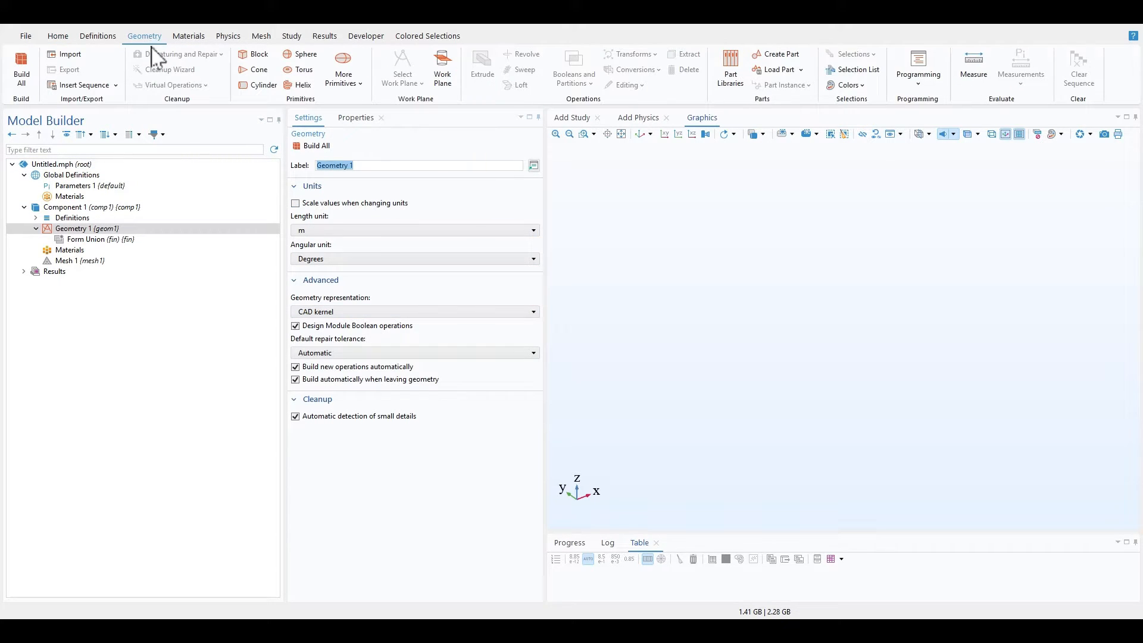
left_click(360, 89)
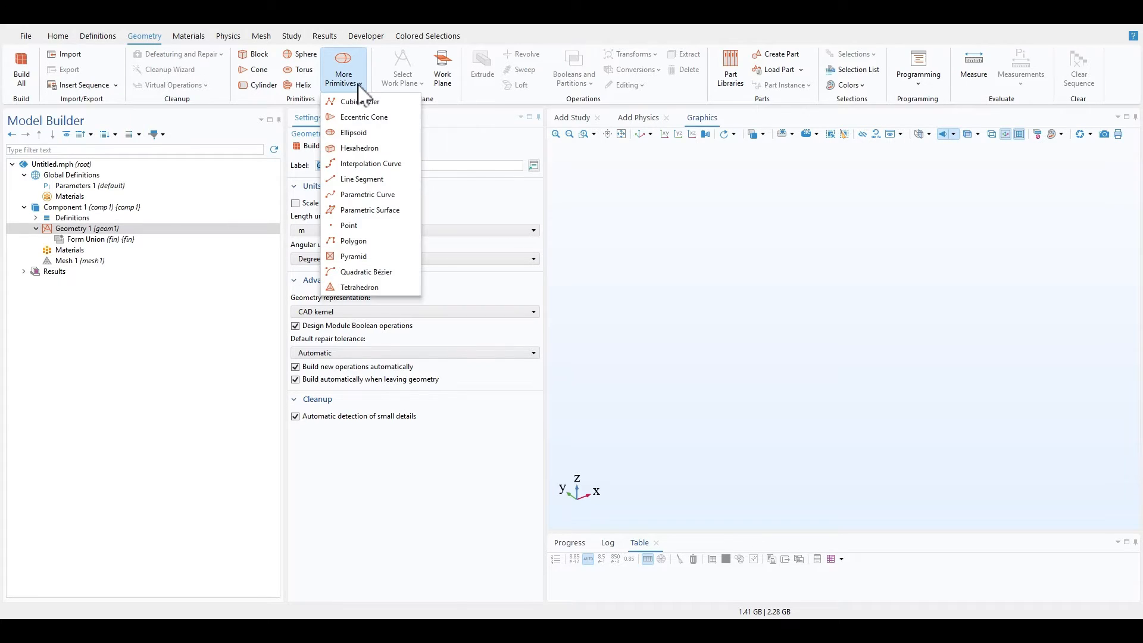
left_click(369, 149)
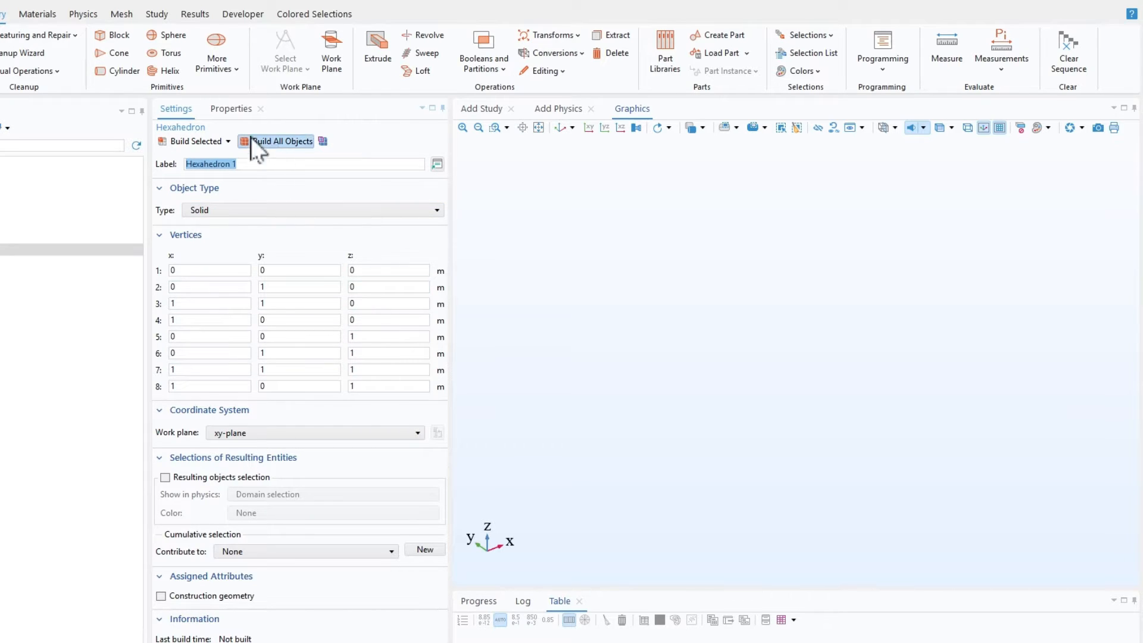
left_click(196, 143)
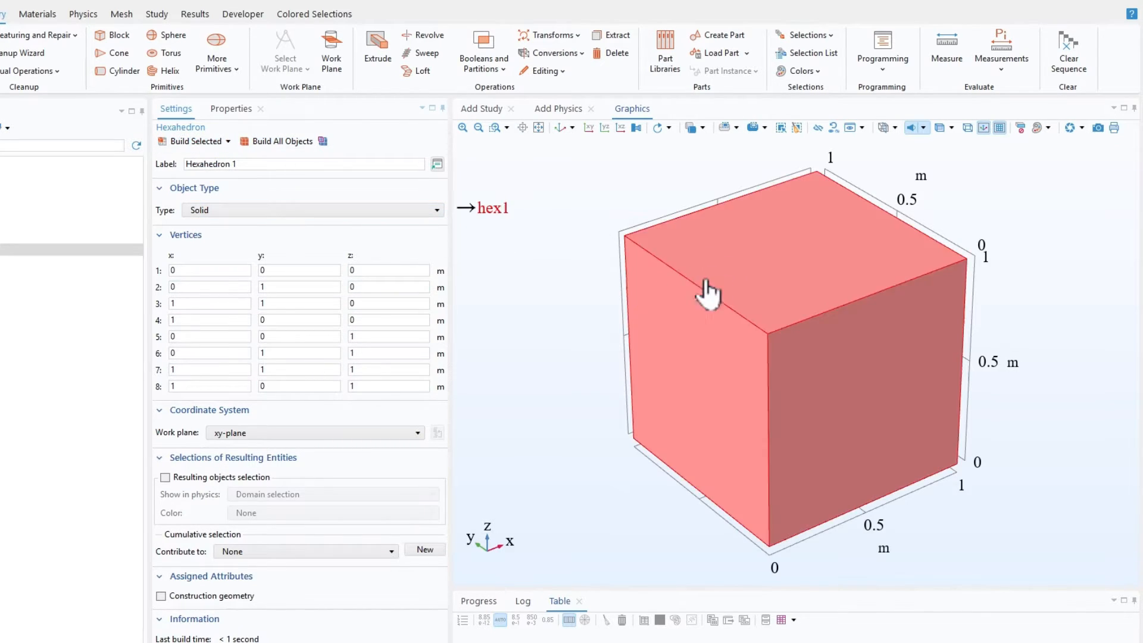
Step: Set the hexahedron's object type to Solid
left_click(221, 288)
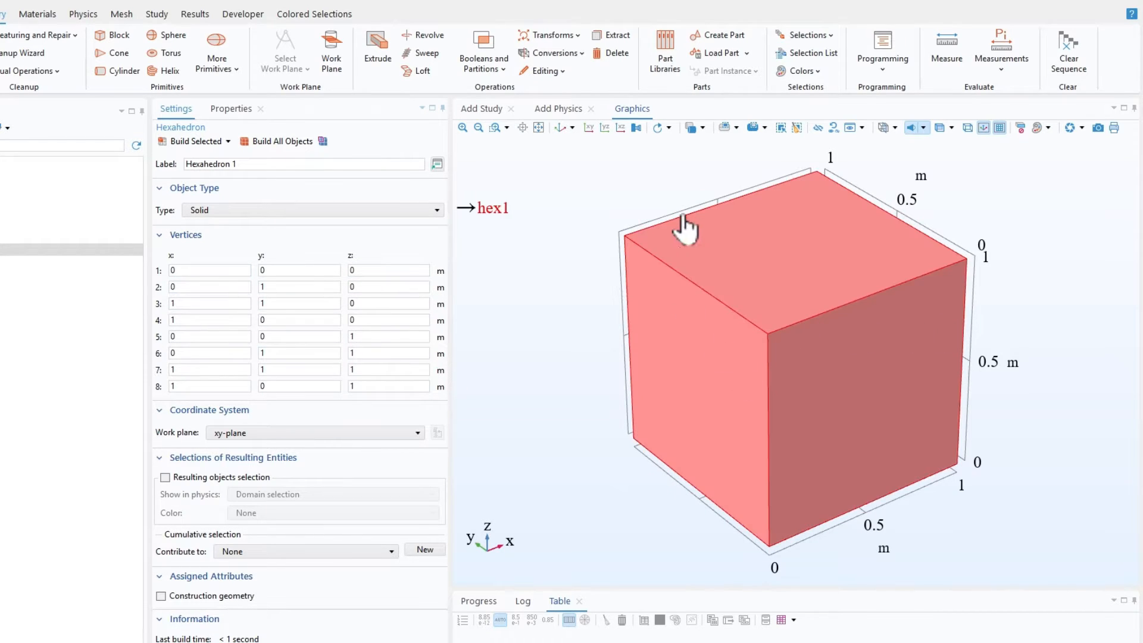
mouse_move(1001, 431)
left_mouse_down()
mouse_move(905, 377)
mouse_move(1015, 434)
mouse_move(982, 433)
left_mouse_up()
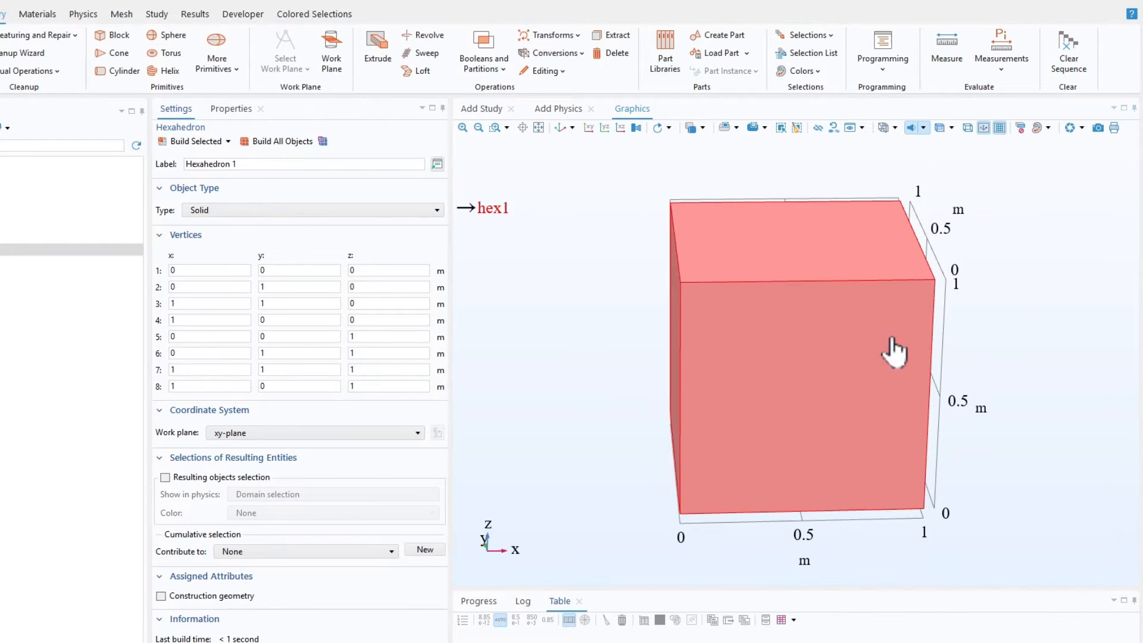
left_click_drag(916, 336, 900, 360)
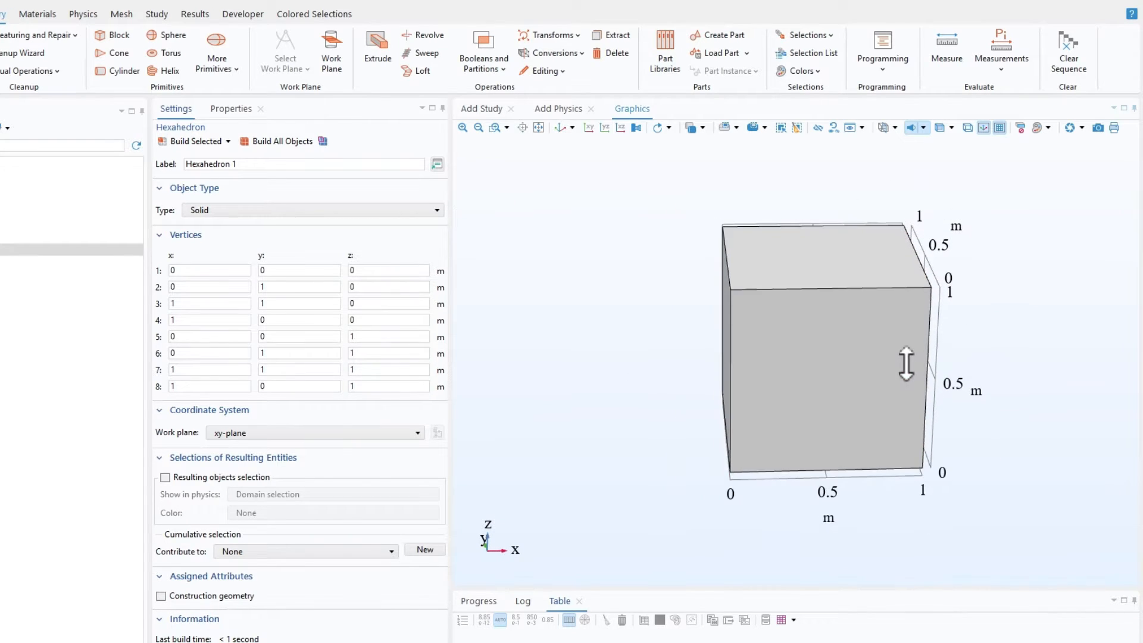
left_click(297, 213)
left_click(250, 224)
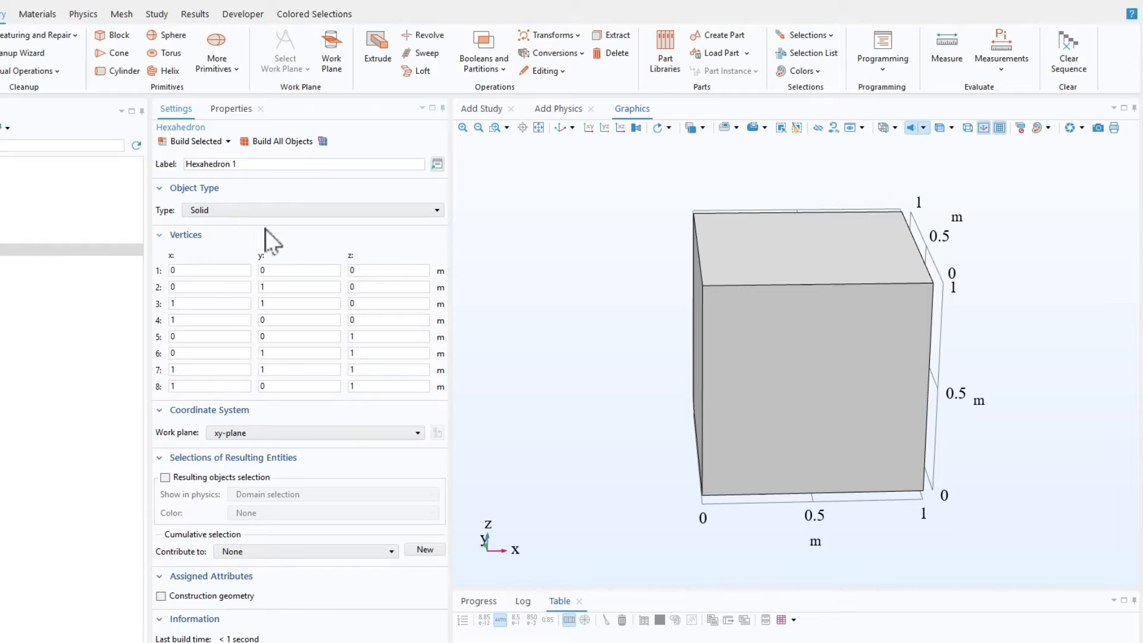
Step: Examine how the second vertex's x, y and z coordinates correspond to the cube's corners, viewing it from the front, side and underneath
scroll(649, 289, "down", 2)
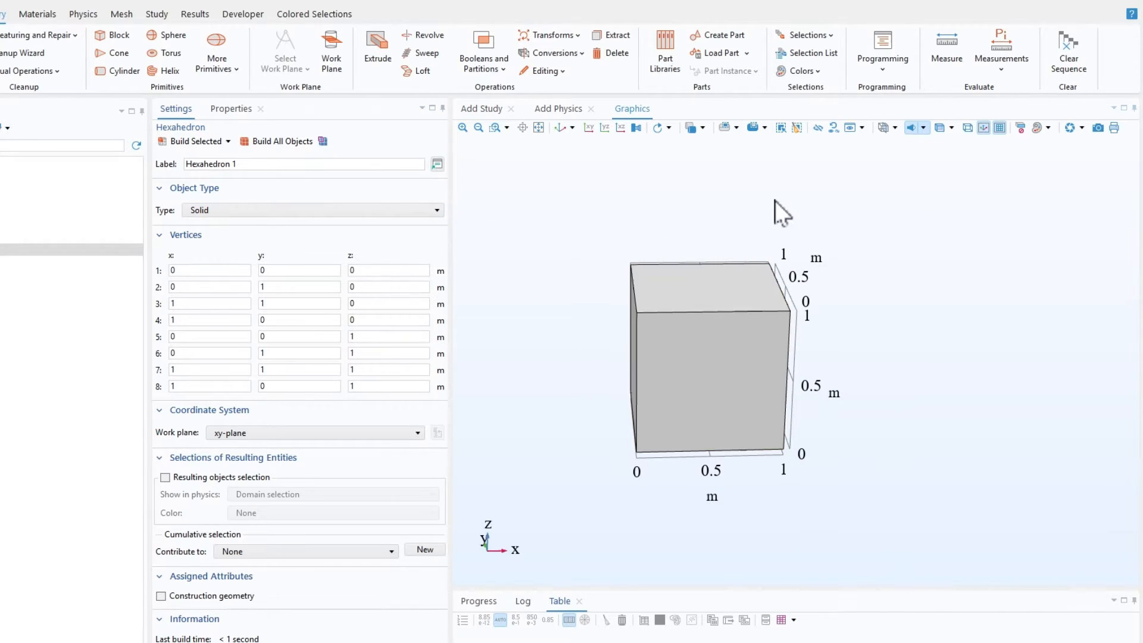
right_click_drag(785, 252, 815, 251)
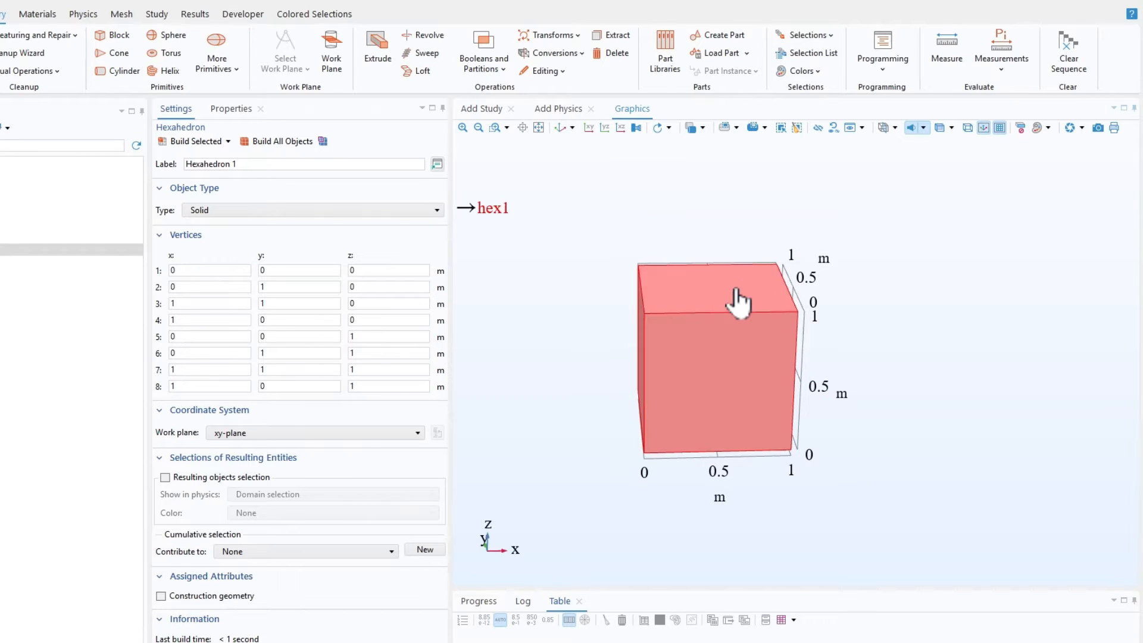
right_click_drag(597, 272, 688, 263)
left_click(282, 287)
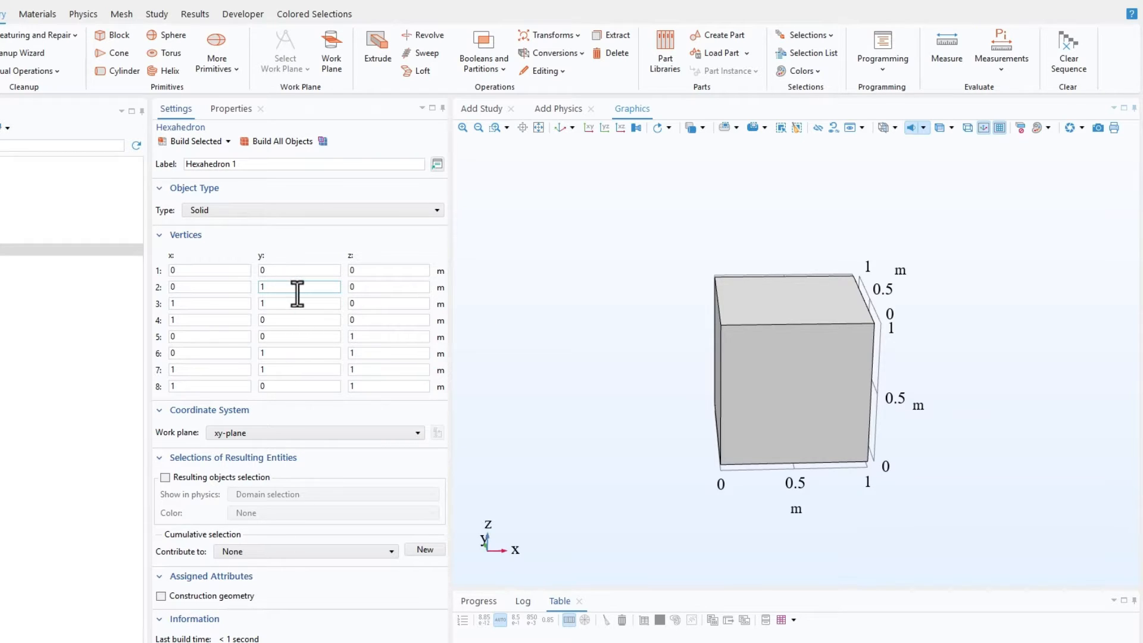
left_click(231, 288)
left_click_drag(204, 284, 171, 285)
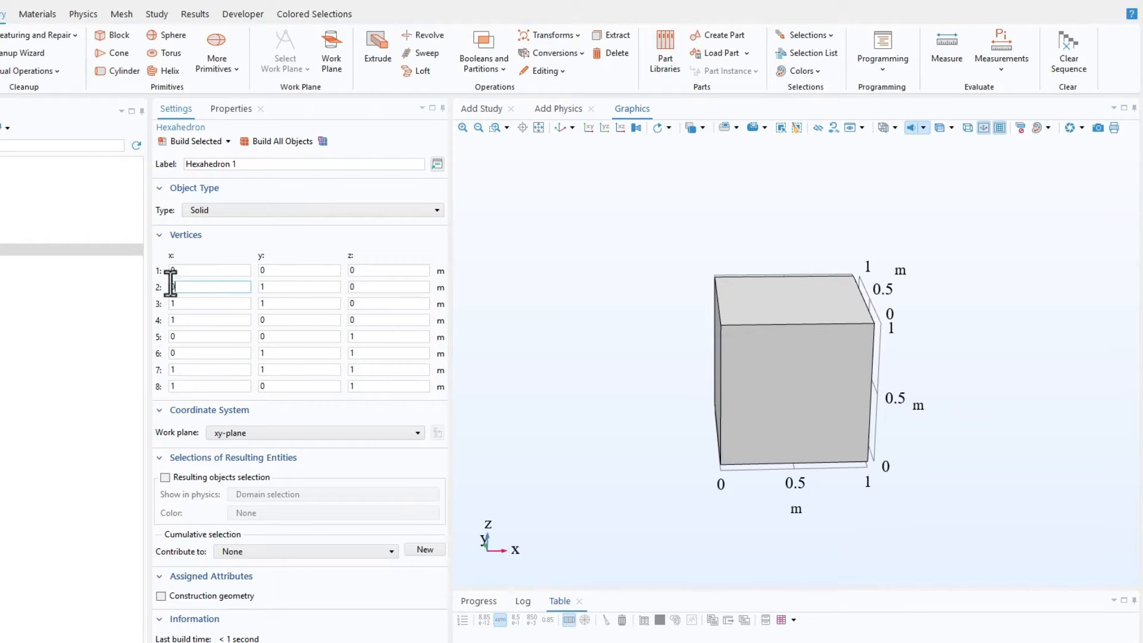
left_click_drag(281, 287, 220, 287)
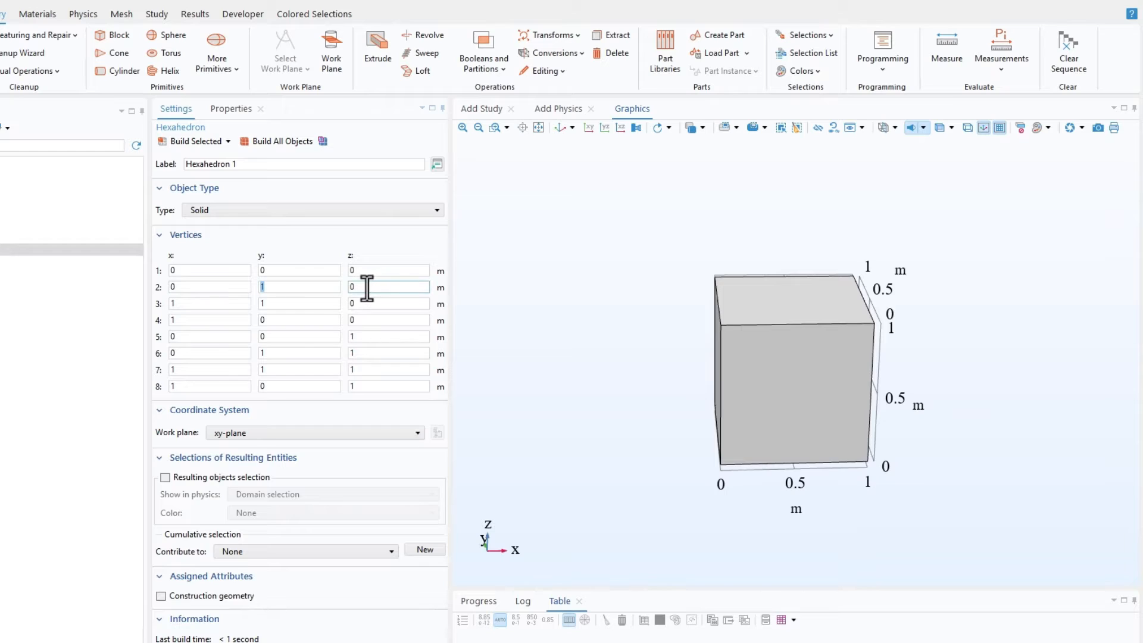
left_click_drag(583, 271, 917, 179)
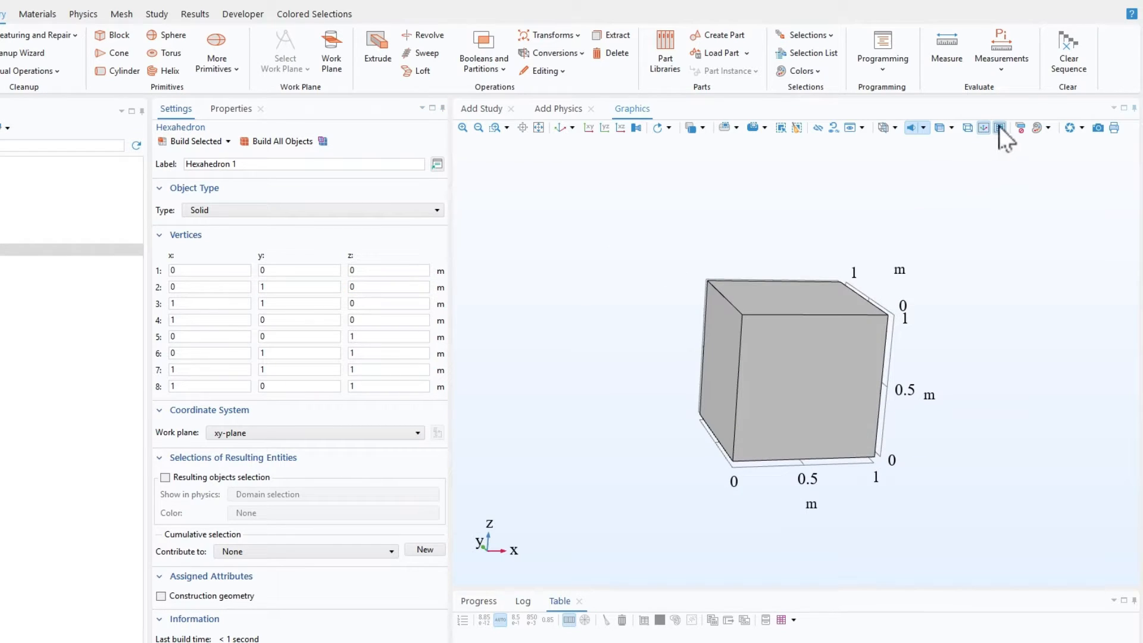
left_click_drag(968, 368, 960, 368)
right_click_drag(959, 368, 919, 354)
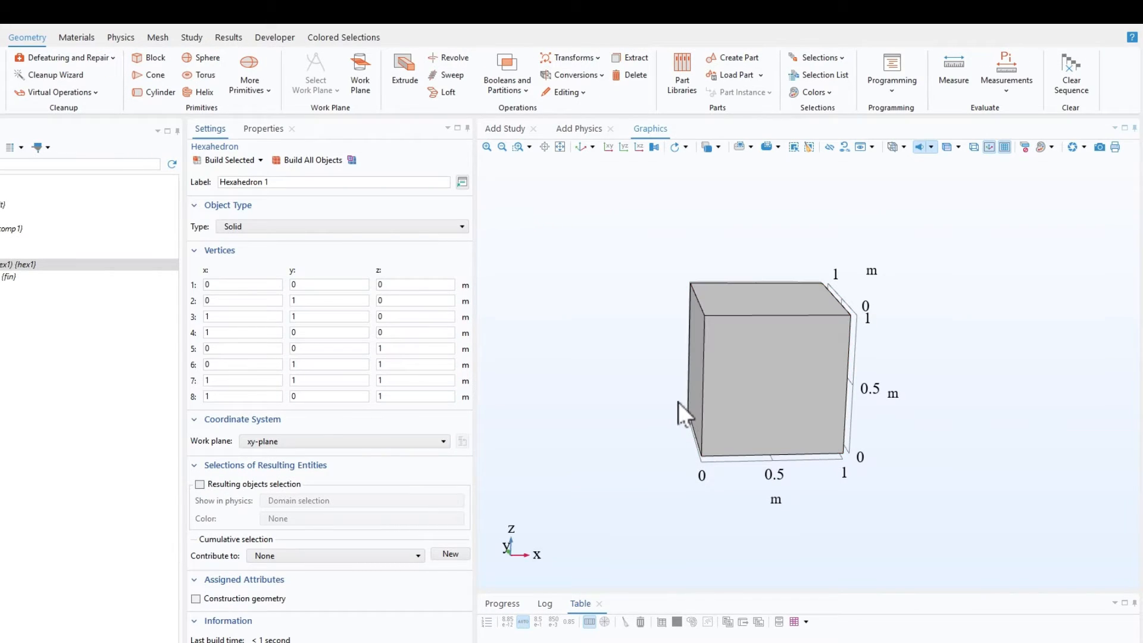
left_click_drag(669, 431, 670, 410)
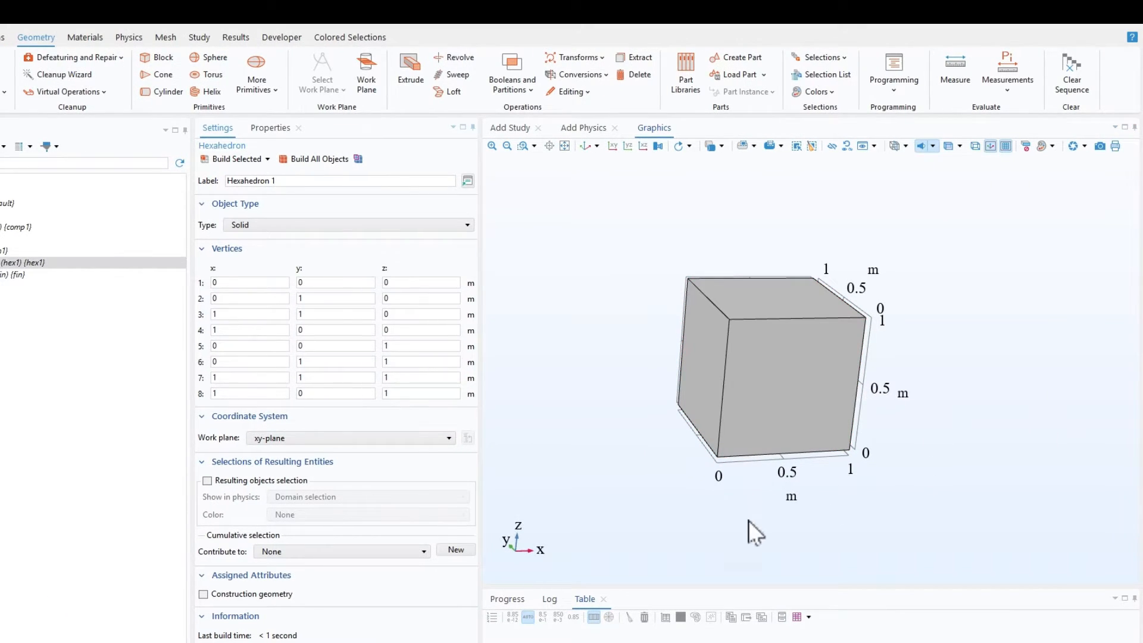
left_click_drag(749, 521, 748, 492)
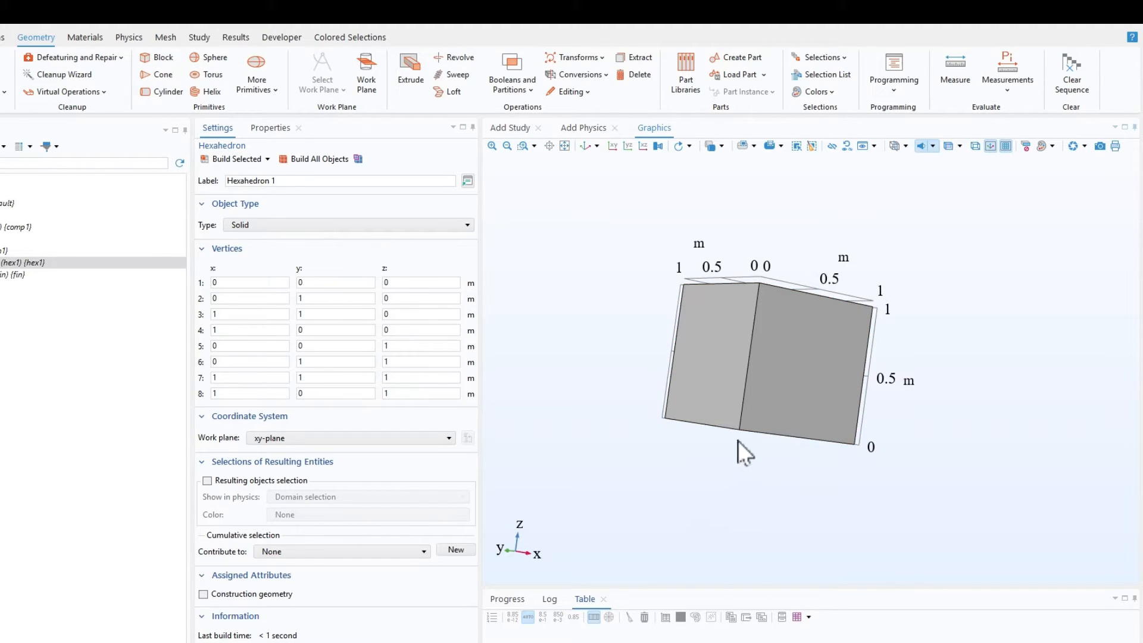
left_click_drag(755, 464, 738, 426)
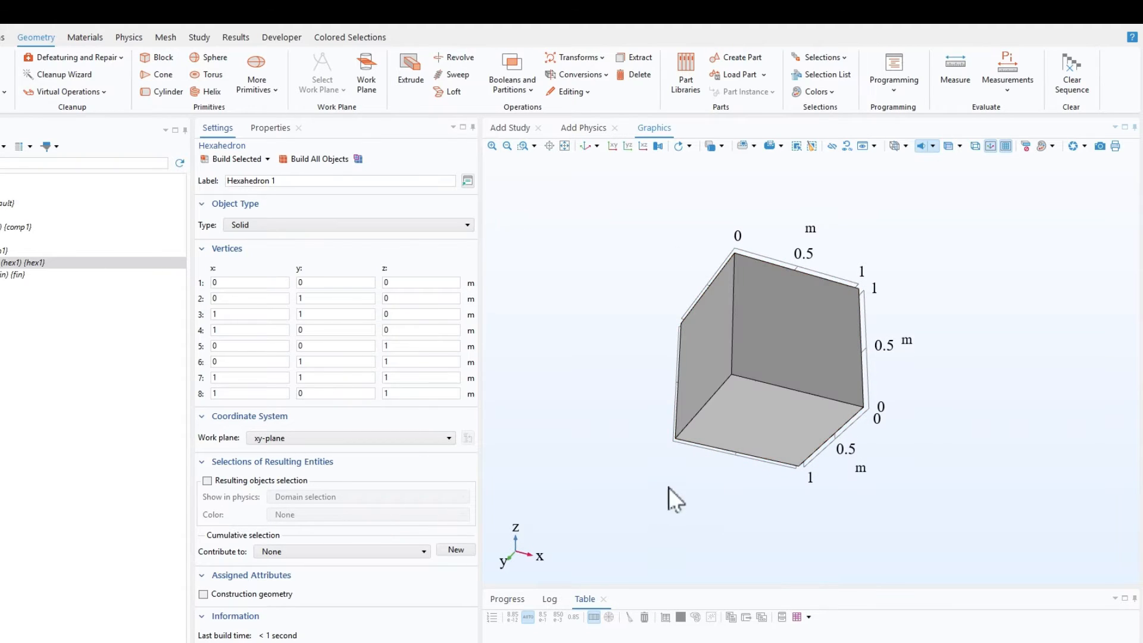
mouse_move(666, 442)
left_mouse_down()
mouse_move(673, 484)
mouse_move(681, 442)
left_mouse_up()
Step: Set the z-coordinate of the hexahedron's second vertex to -1 m and rebuild the solid
left_click(309, 314)
double_click(391, 298)
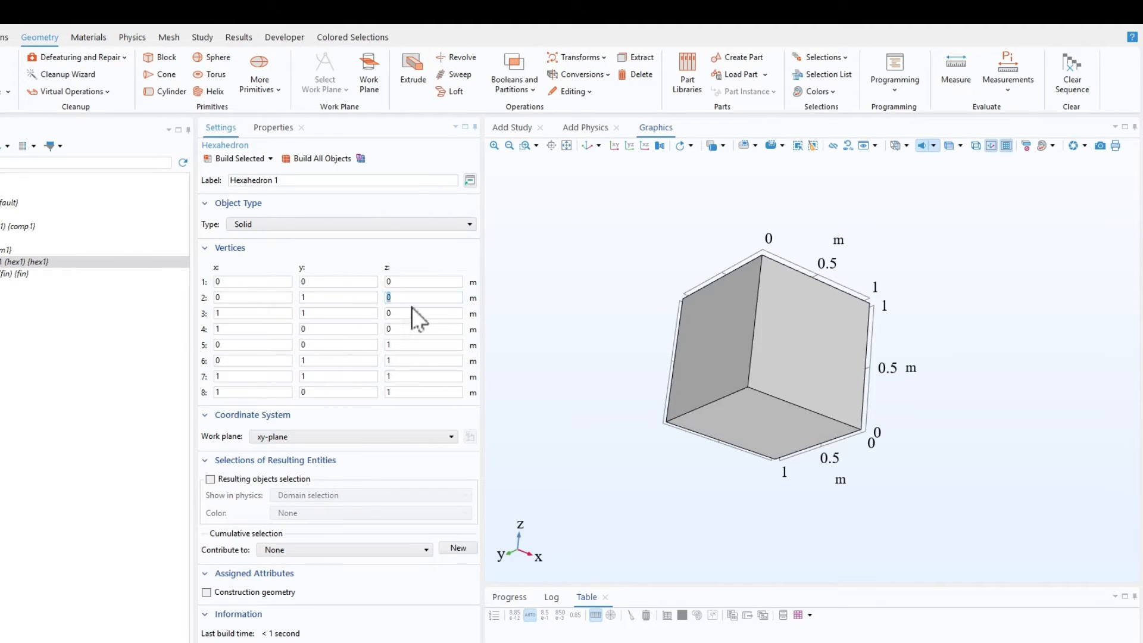
left_click_drag(637, 461, 598, 515)
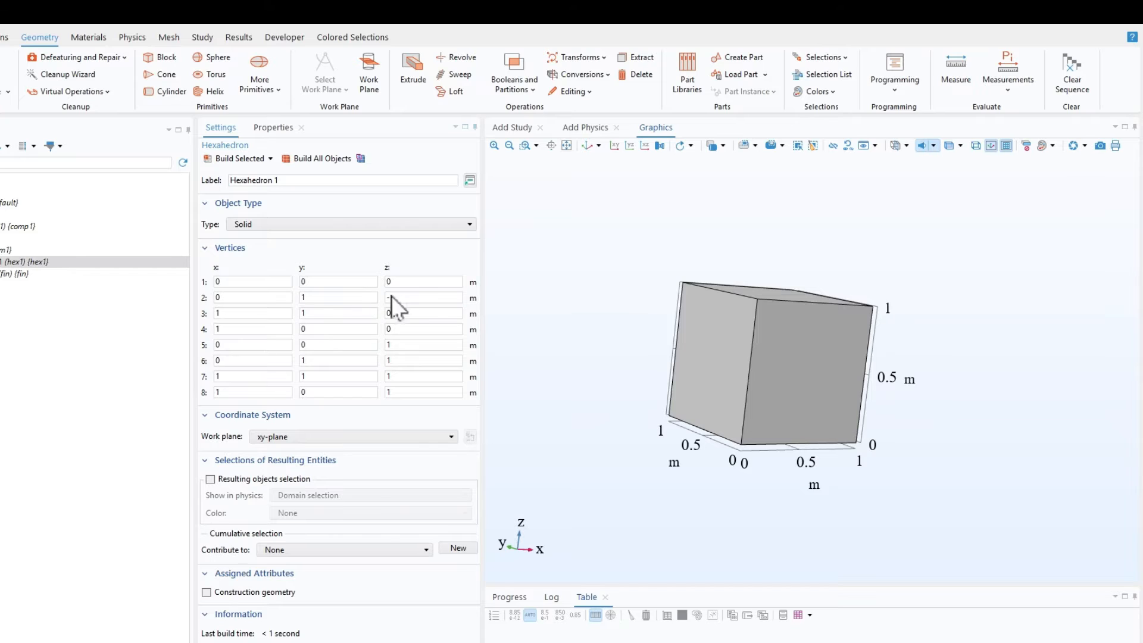
left_click(237, 157)
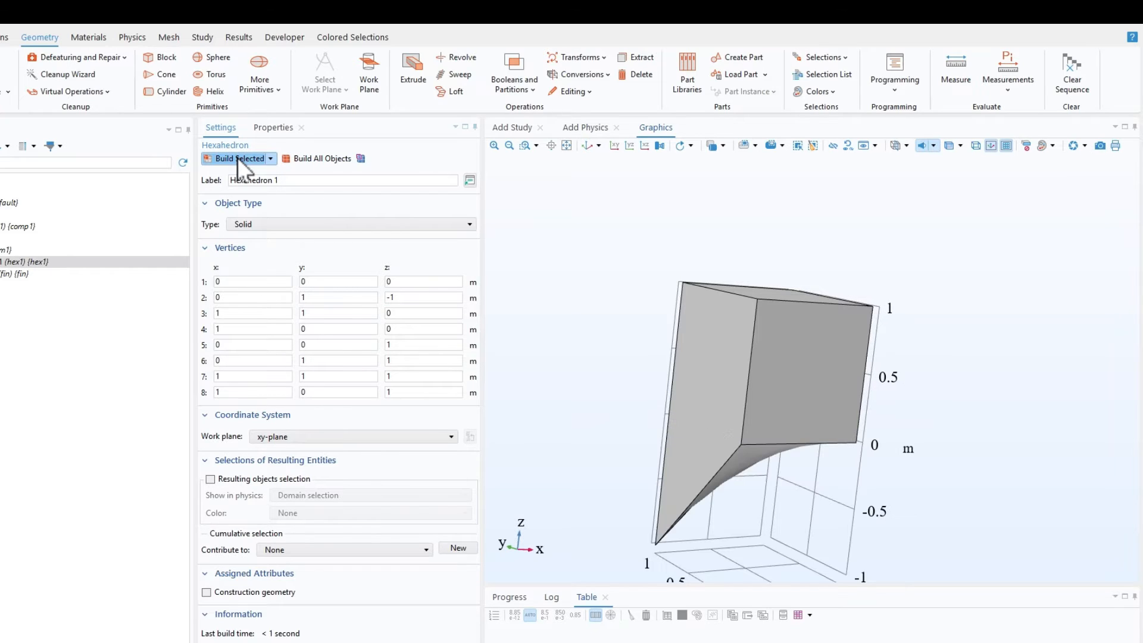
Step: Examine the reshaped hexahedron from several angles, focusing on the displaced vertex and the face adjoining it
left_click_drag(801, 452, 750, 351)
right_click_drag(750, 352, 739, 452)
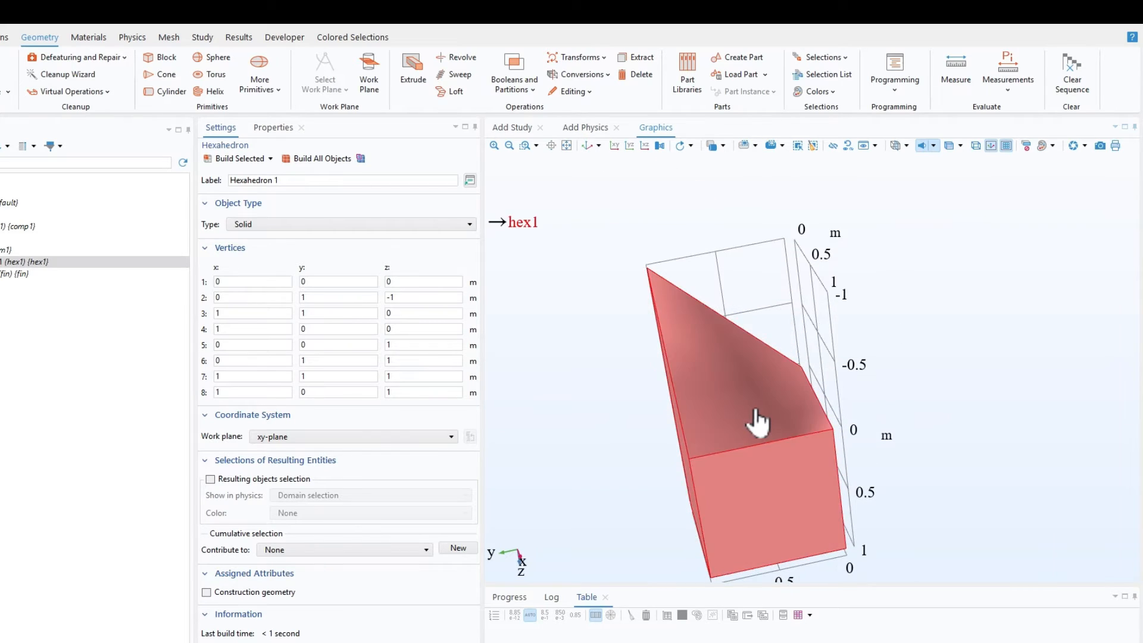
left_click_drag(753, 418, 745, 352)
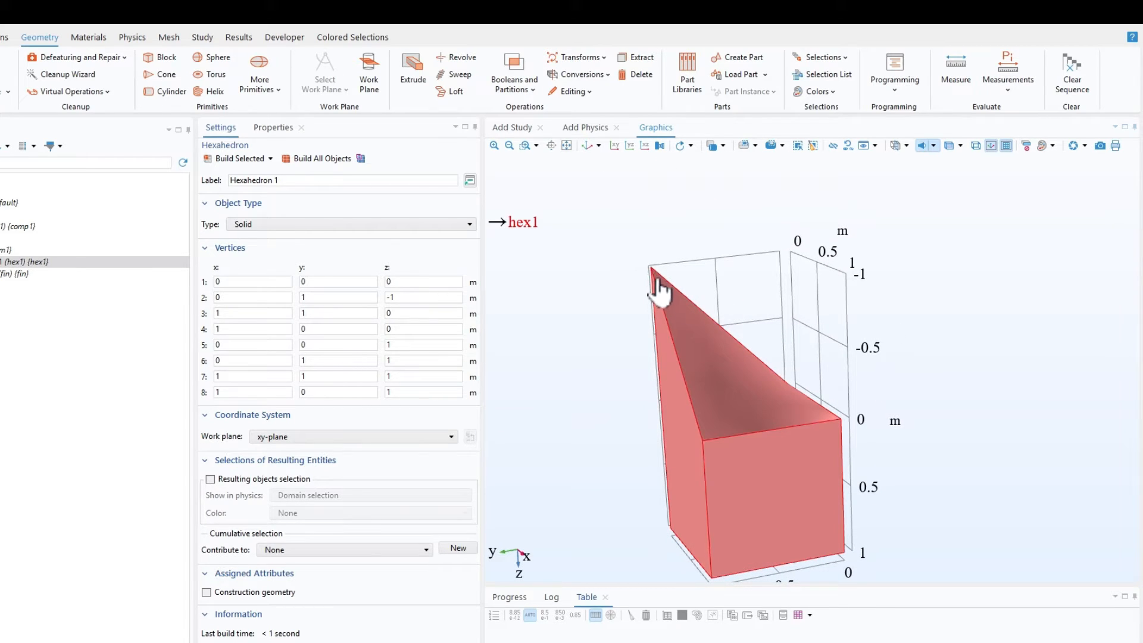
left_click_drag(786, 387, 824, 418)
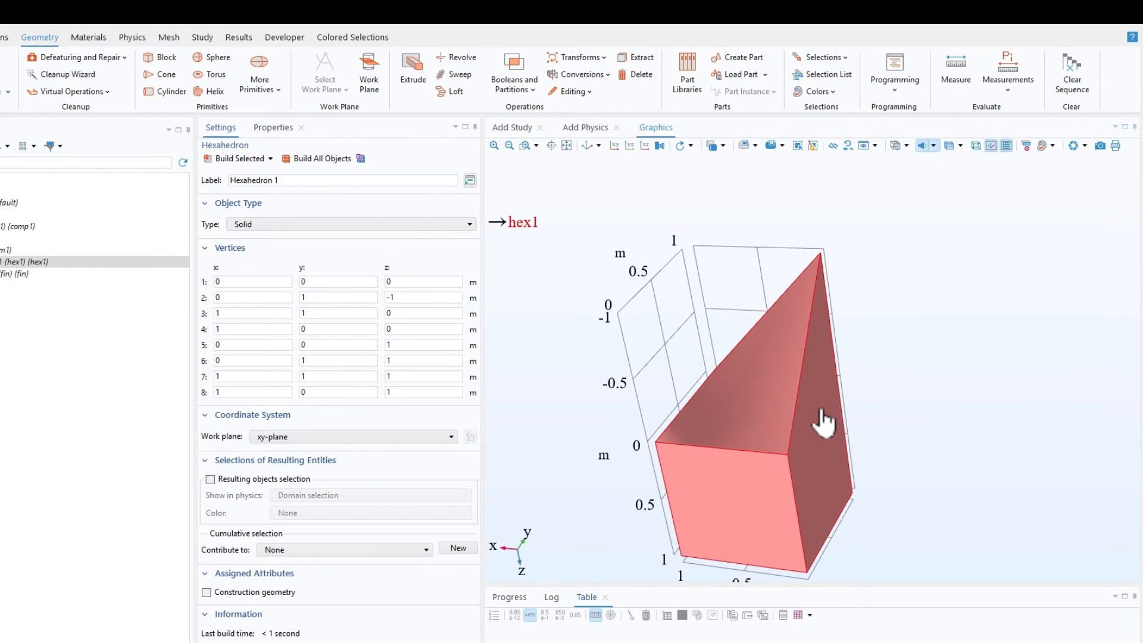
left_click_drag(810, 377, 928, 357)
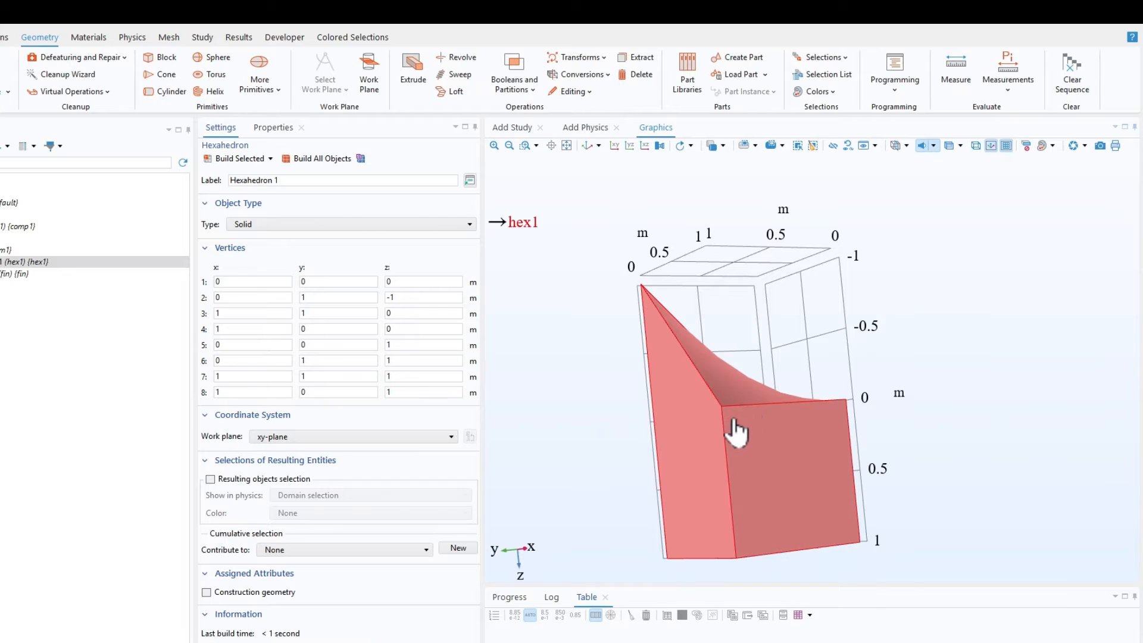
left_click_drag(737, 428, 747, 403)
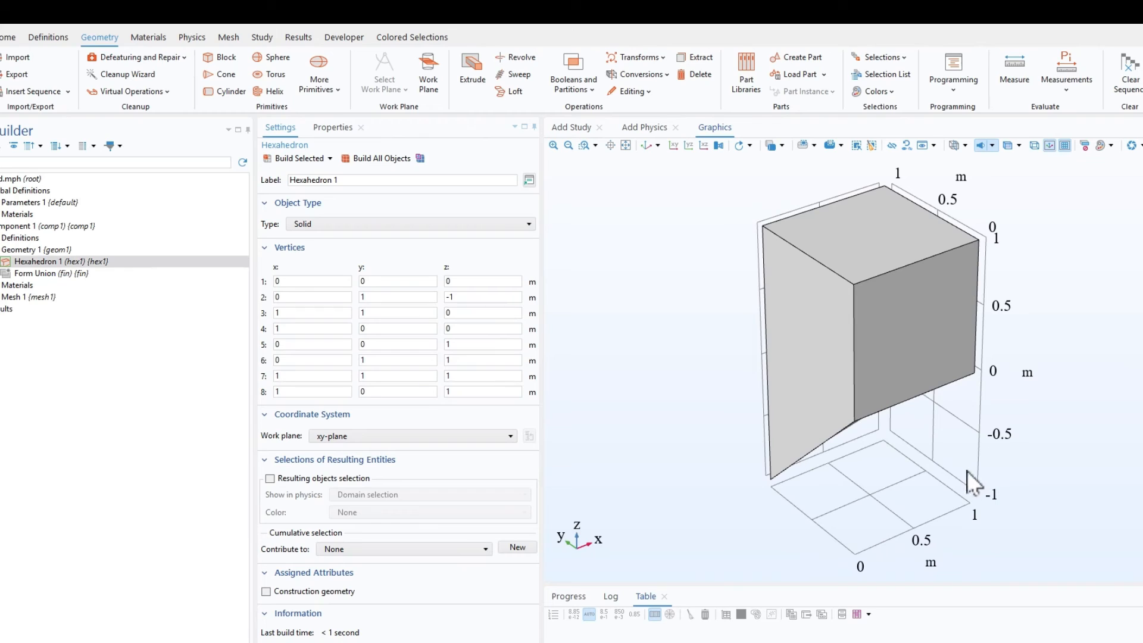
left_click_drag(947, 487, 931, 345)
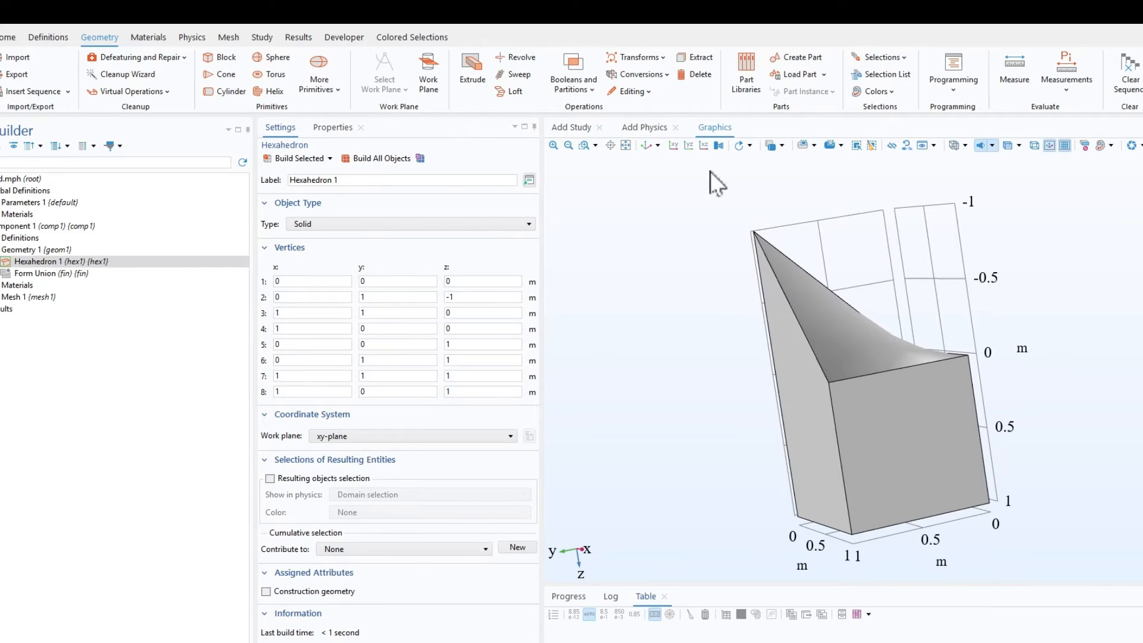
left_click_drag(700, 387, 829, 311)
Step: Create a Mirror operation on the hexahedron with the point on its plane of reflection at y = 1 m
left_click(655, 58)
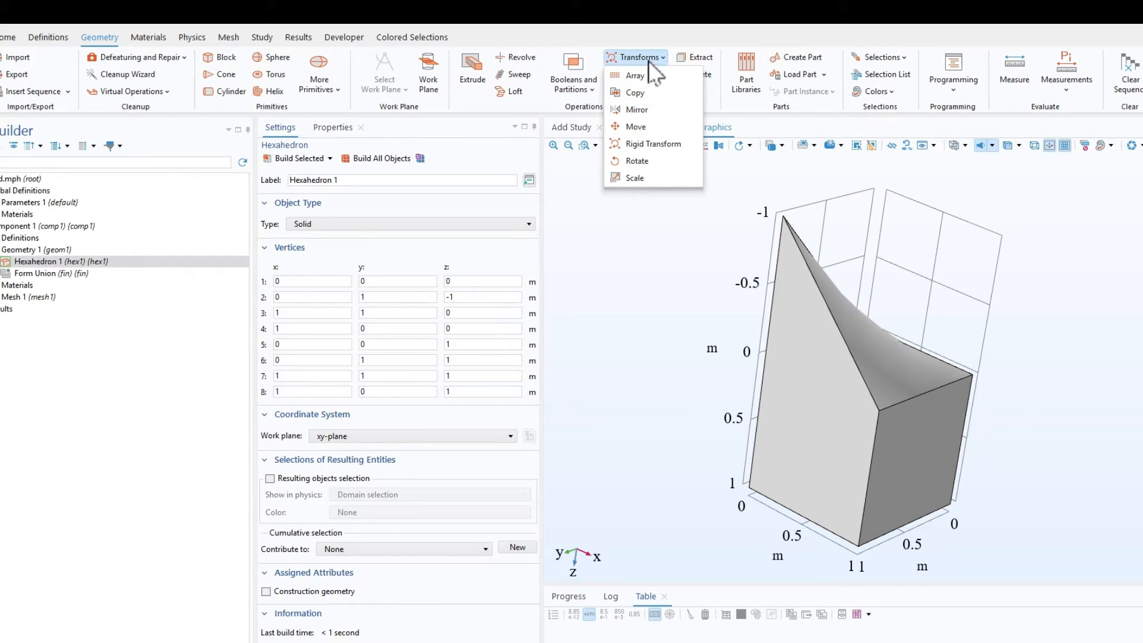
left_click(651, 109)
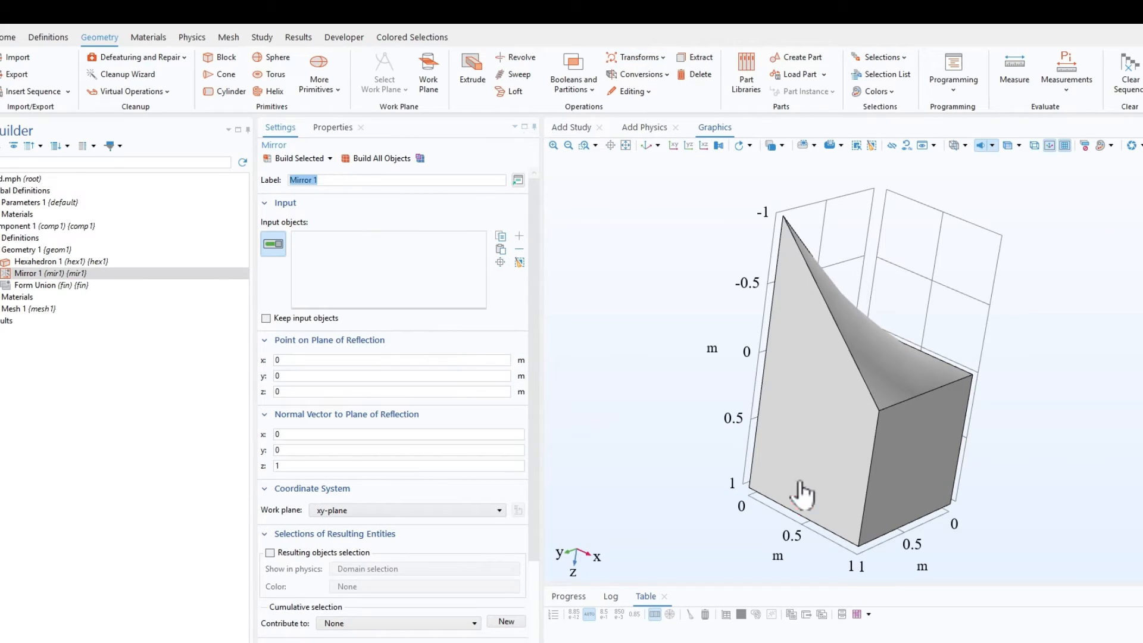
left_click(842, 432)
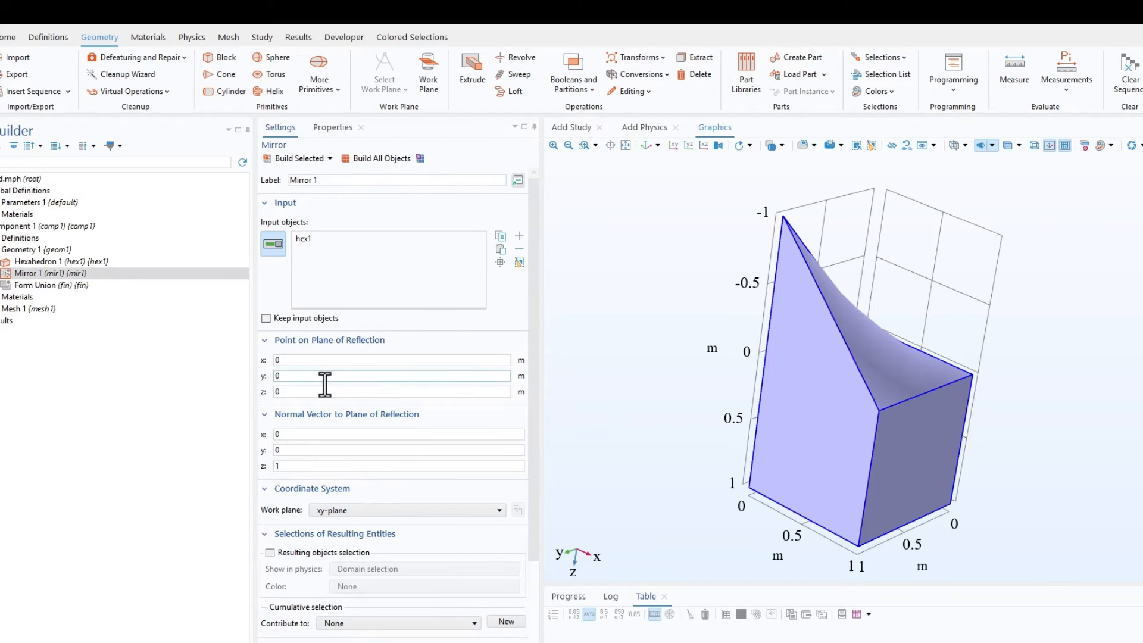
left_click_drag(646, 372, 608, 356)
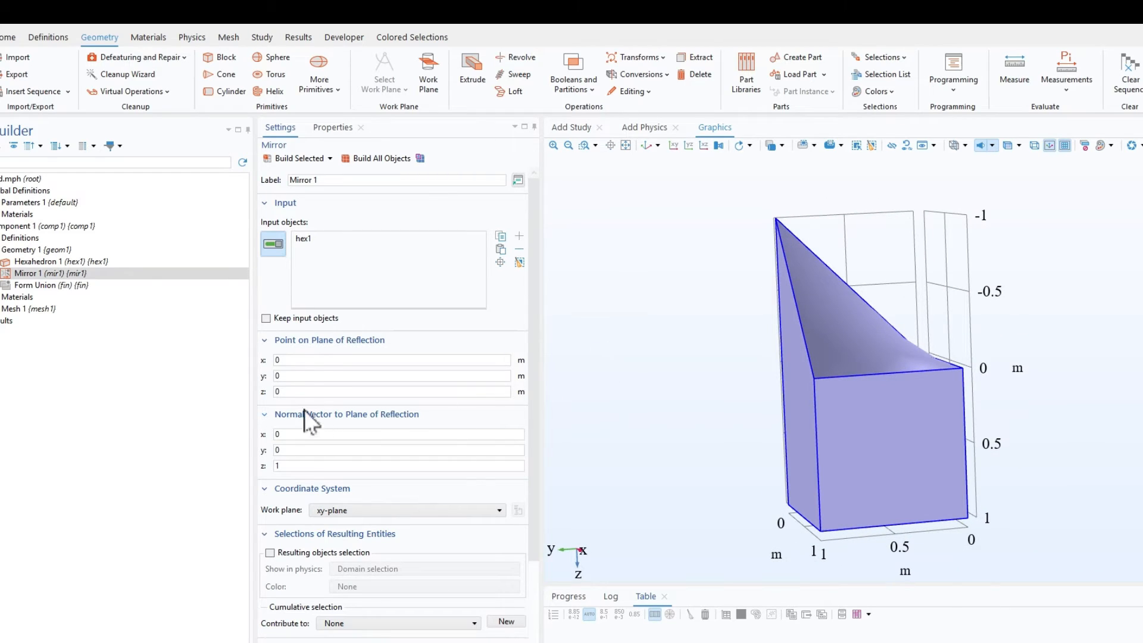
left_click_drag(301, 375, 252, 375)
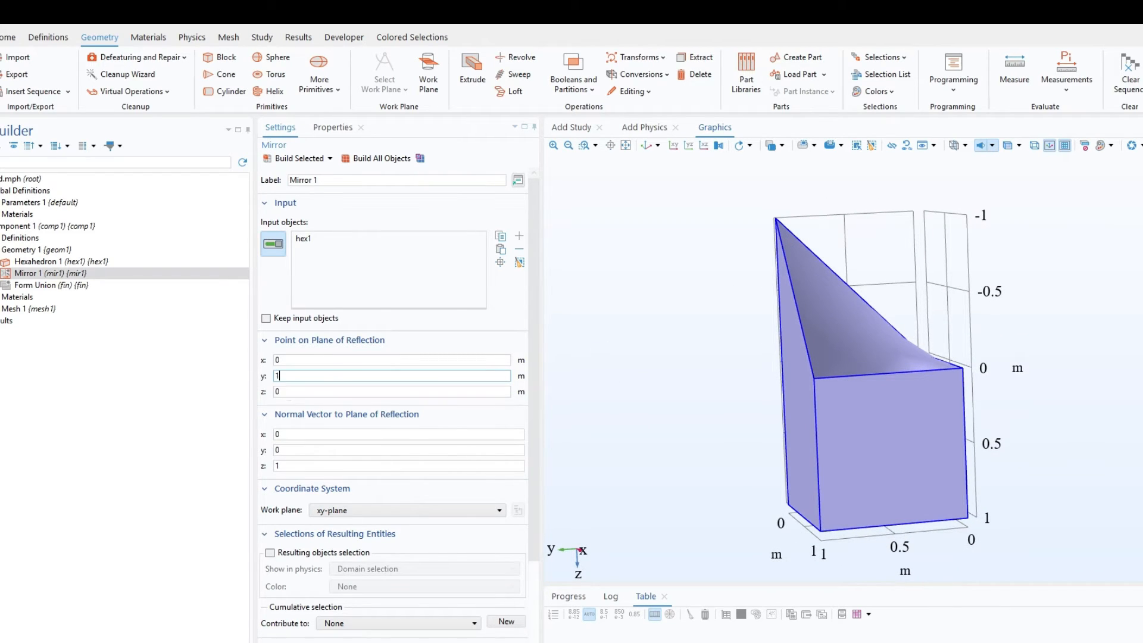
Step: Set the mirror plane's normal vector to (0, -1, 0) and build the mirrored copy while keeping the input objects
double_click(307, 454)
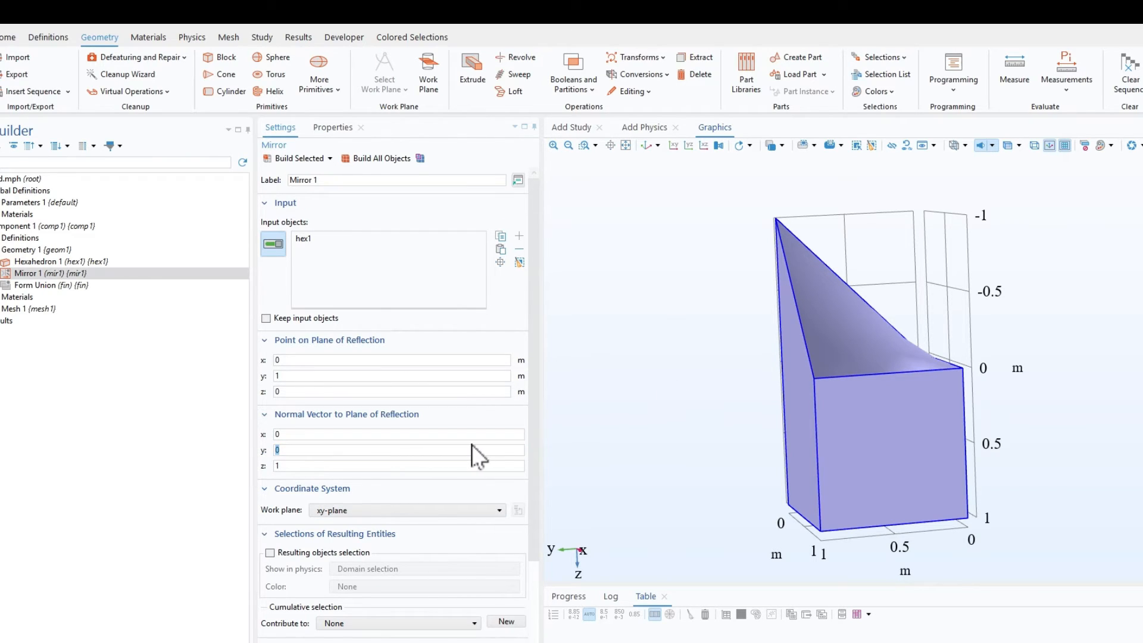
type("-1")
left_click(288, 468)
left_click_drag(289, 470, 147, 469)
type("0")
left_click(300, 159)
left_click_drag(630, 227, 684, 319)
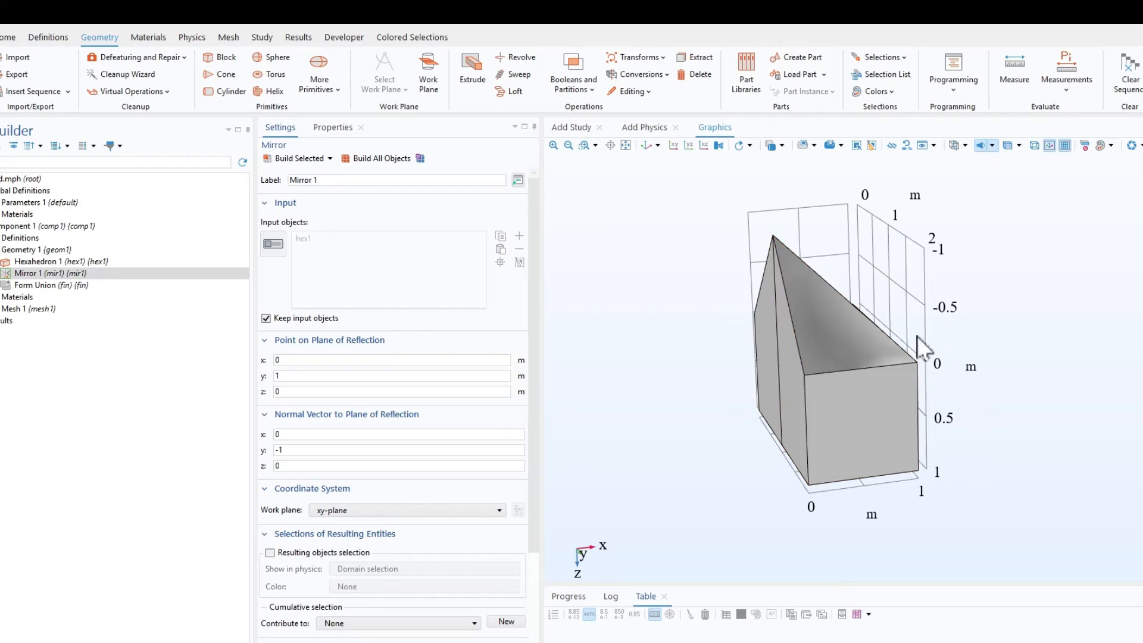
Step: Create a second Mirror operation on the hexahedron and its mirrored copy, with the point on its plane of reflection at y = 1 m
left_click(658, 58)
left_click(636, 111)
left_click(766, 309)
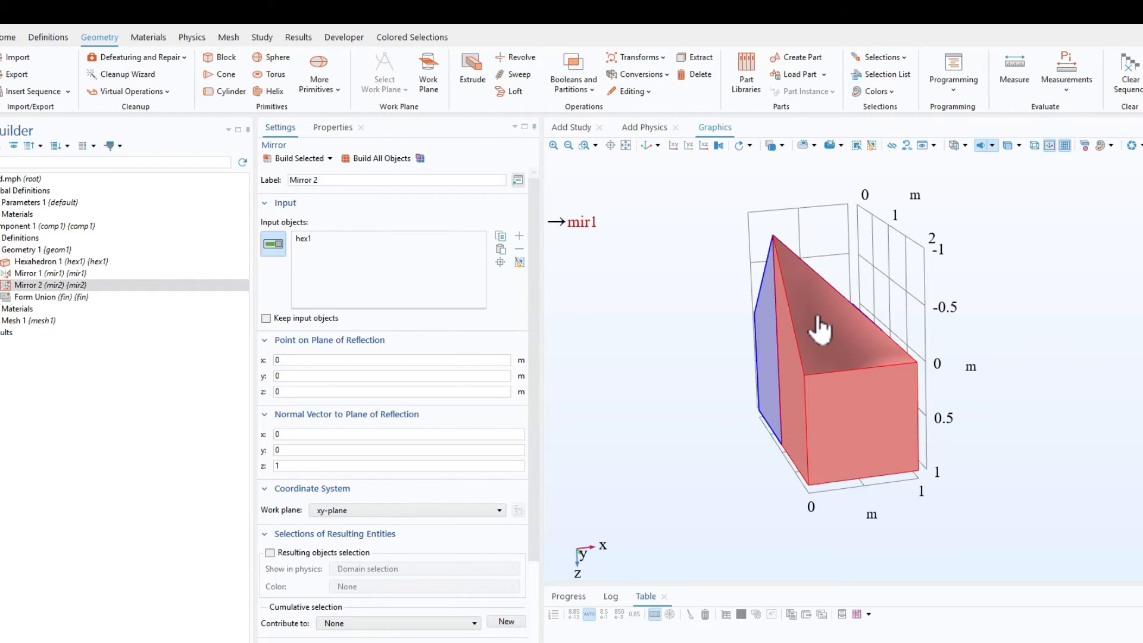
left_click(822, 325)
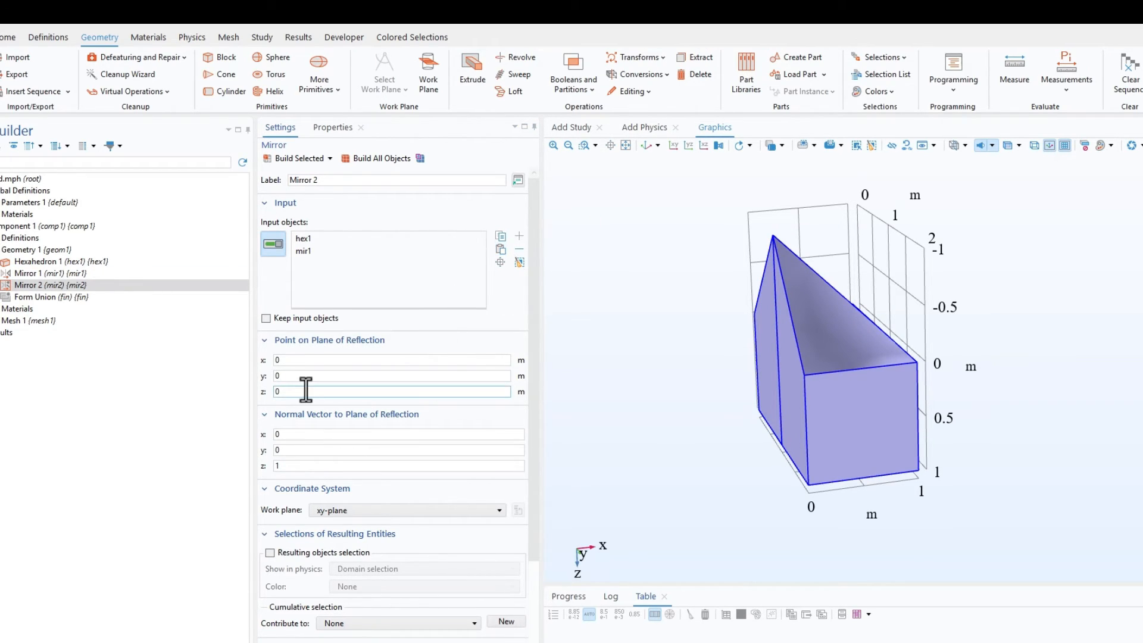
left_click_drag(293, 380, 240, 379)
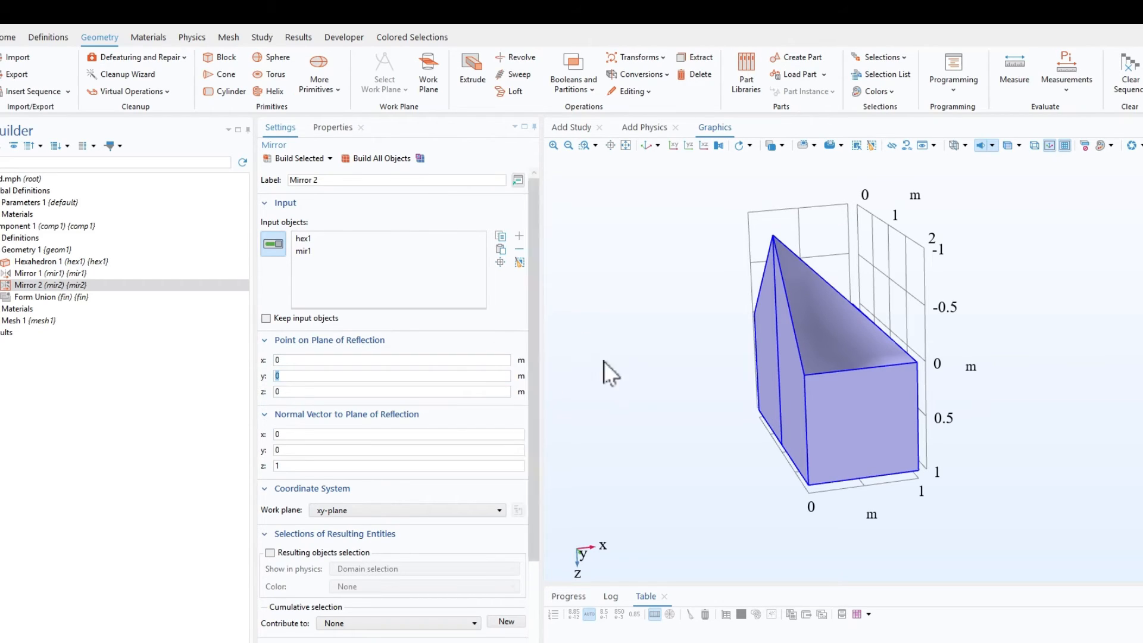
left_click_drag(745, 431, 747, 444)
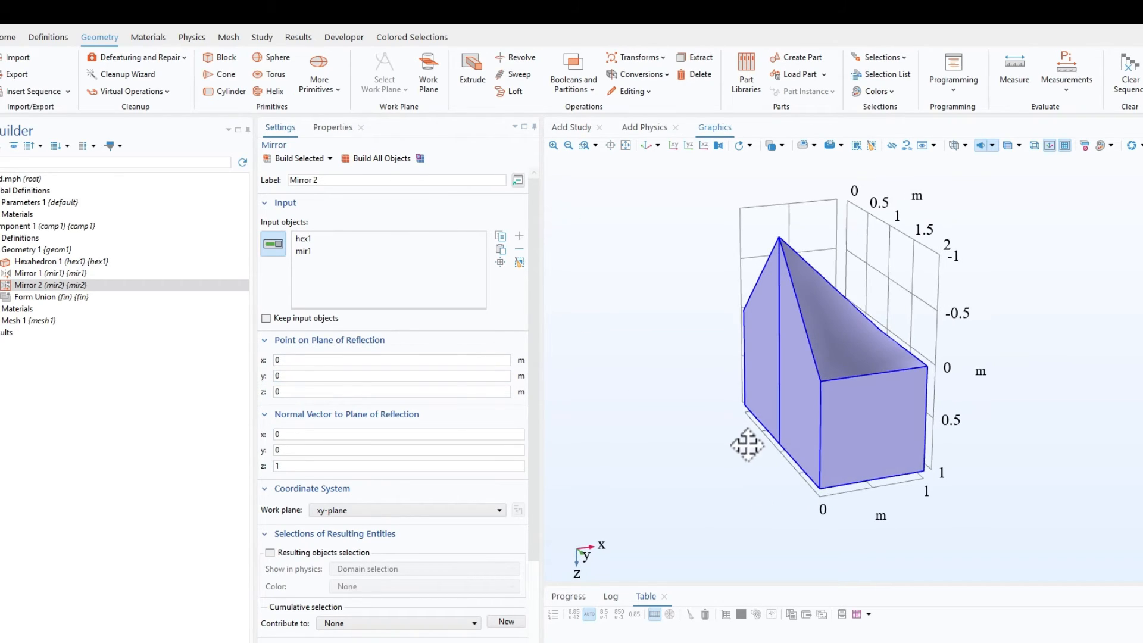
left_click_drag(294, 377, 230, 374)
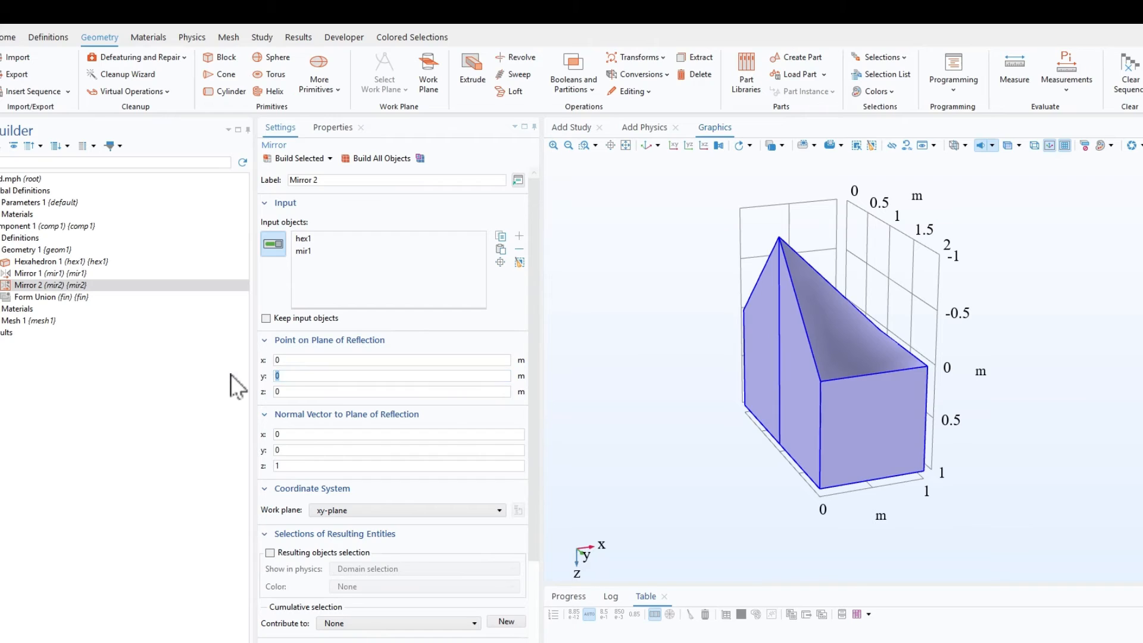
type("1")
Step: Set the second mirror's normal vector to (-1, 0, 0) and build the mirrored copies while keeping the input objects
left_click(299, 449)
left_click_drag(297, 438, 205, 440)
left_click_drag(294, 470, 137, 466)
type("0")
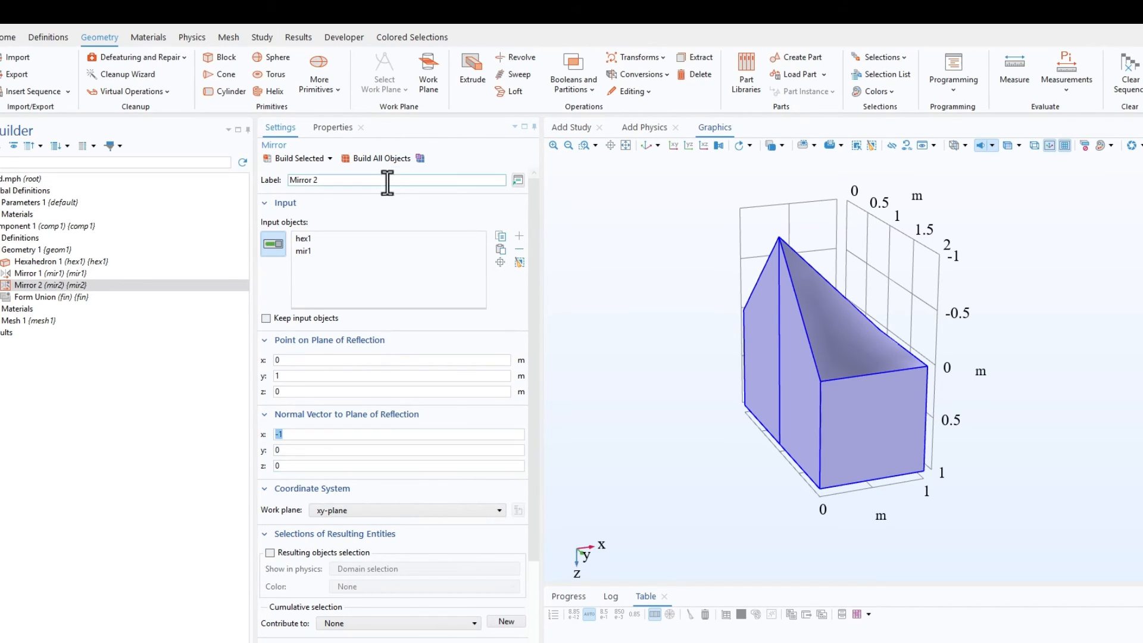
left_click(364, 159)
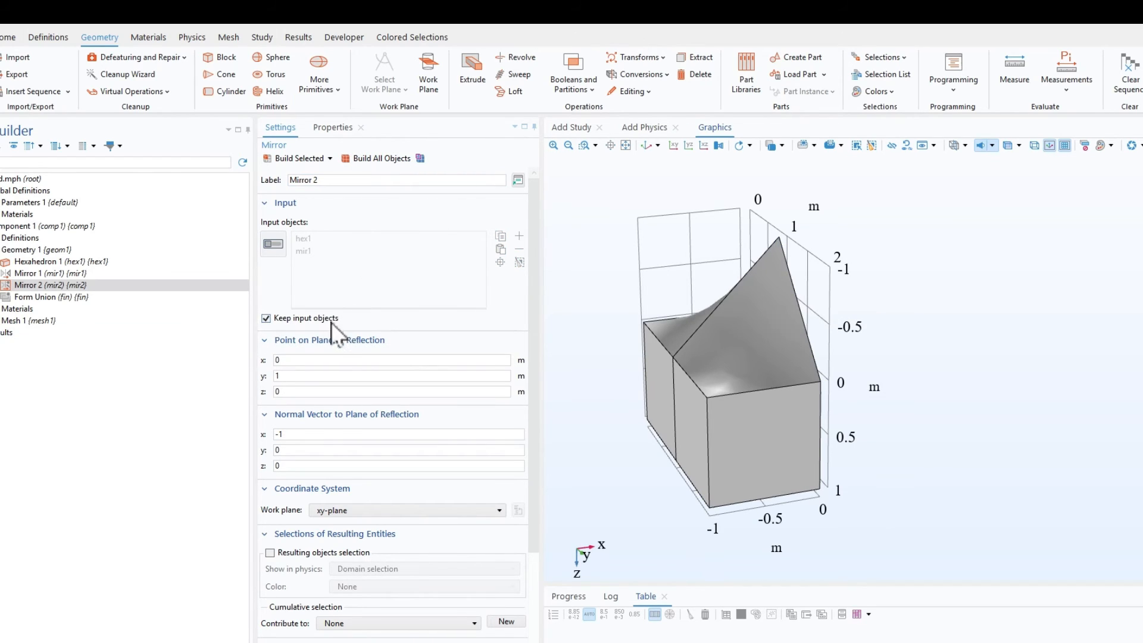
left_click(384, 159)
left_click_drag(985, 400, 928, 427)
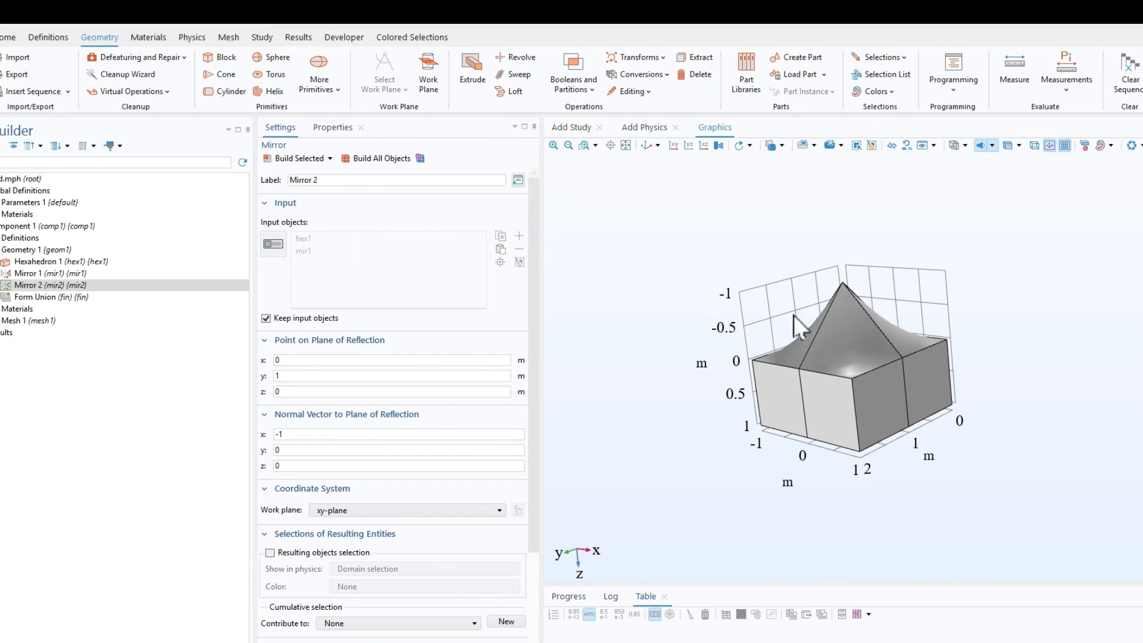
mouse_move(794, 315)
left_mouse_down()
mouse_move(821, 357)
mouse_move(811, 340)
mouse_move(604, 326)
mouse_move(819, 327)
mouse_move(774, 325)
left_mouse_up()
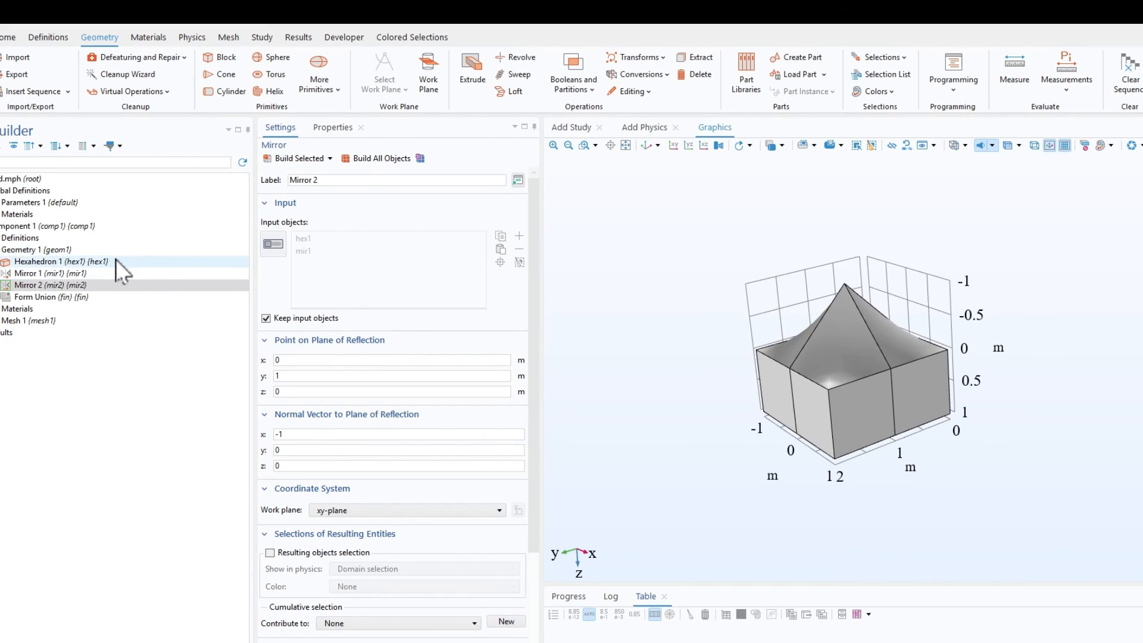
Step: Set the z-coordinate of the original hexahedron's second vertex to -1.5 m and rebuild the whole geometry
left_click(89, 261)
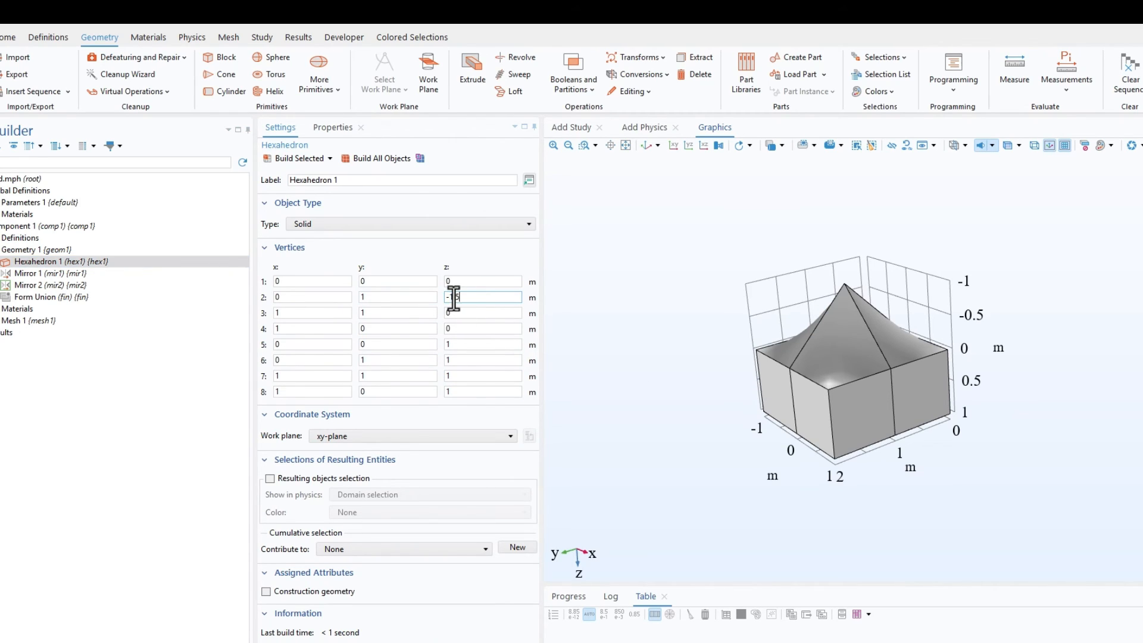
left_click(382, 158)
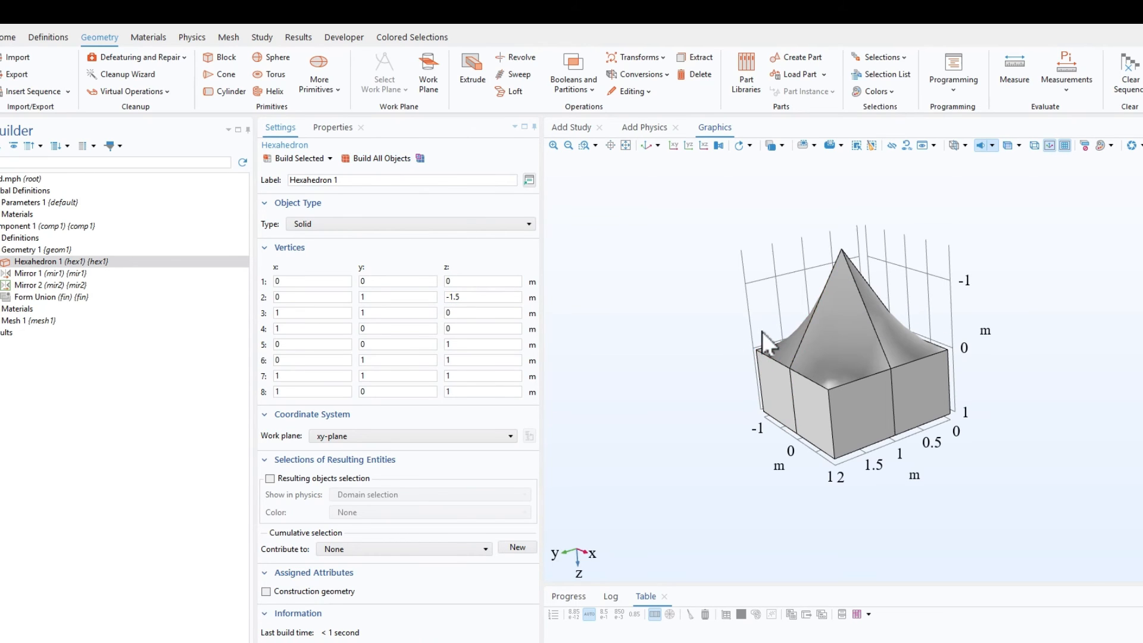
mouse_move(762, 332)
left_mouse_down()
mouse_move(764, 360)
mouse_move(762, 337)
left_mouse_up()
Step: Examine the mirrored geometry from several angles and up close, focusing on the raised peak and the curved faces around it
right_click_drag(952, 247, 934, 355)
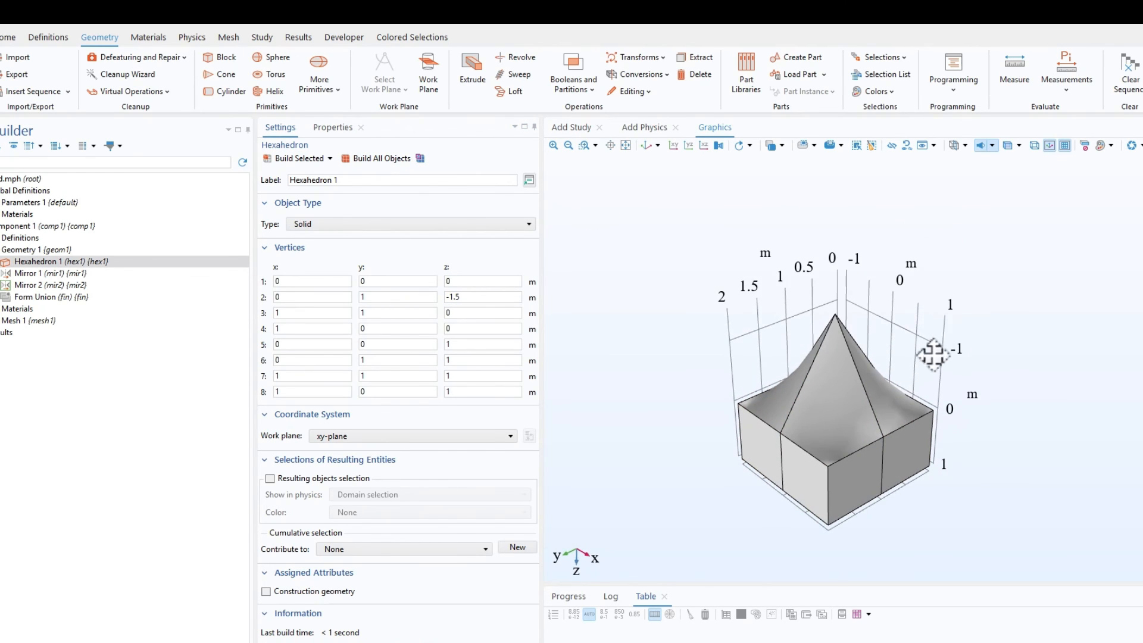
mouse_move(932, 355)
left_mouse_down()
mouse_move(944, 327)
mouse_move(929, 339)
left_mouse_up()
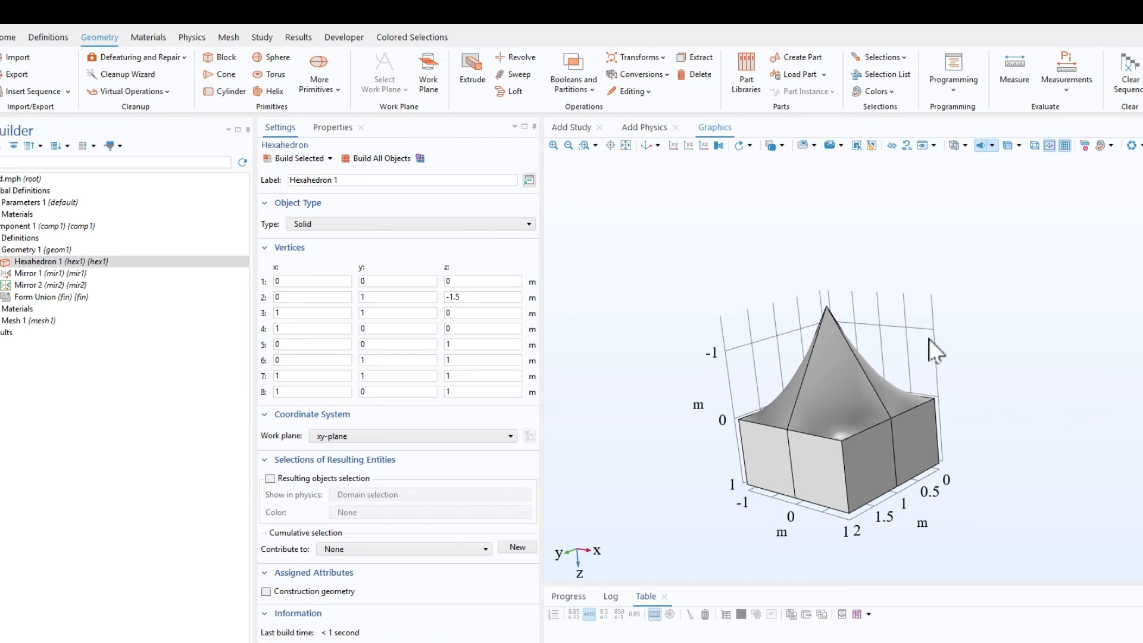
left_click_drag(855, 296, 849, 327)
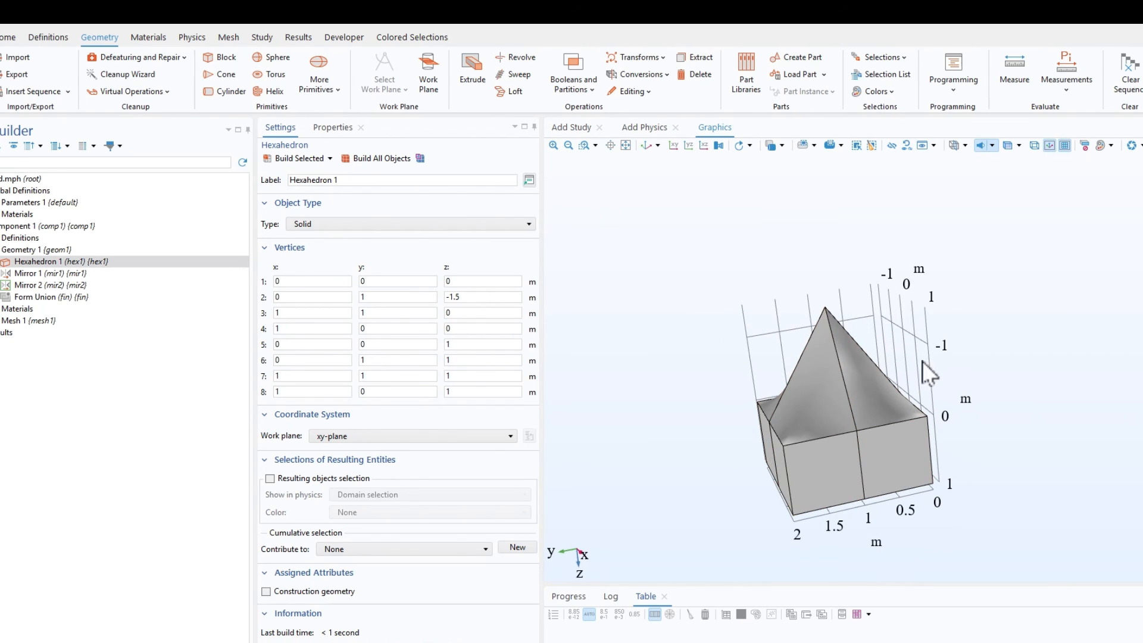
right_click_drag(903, 308, 888, 300)
left_click_drag(900, 357, 709, 426)
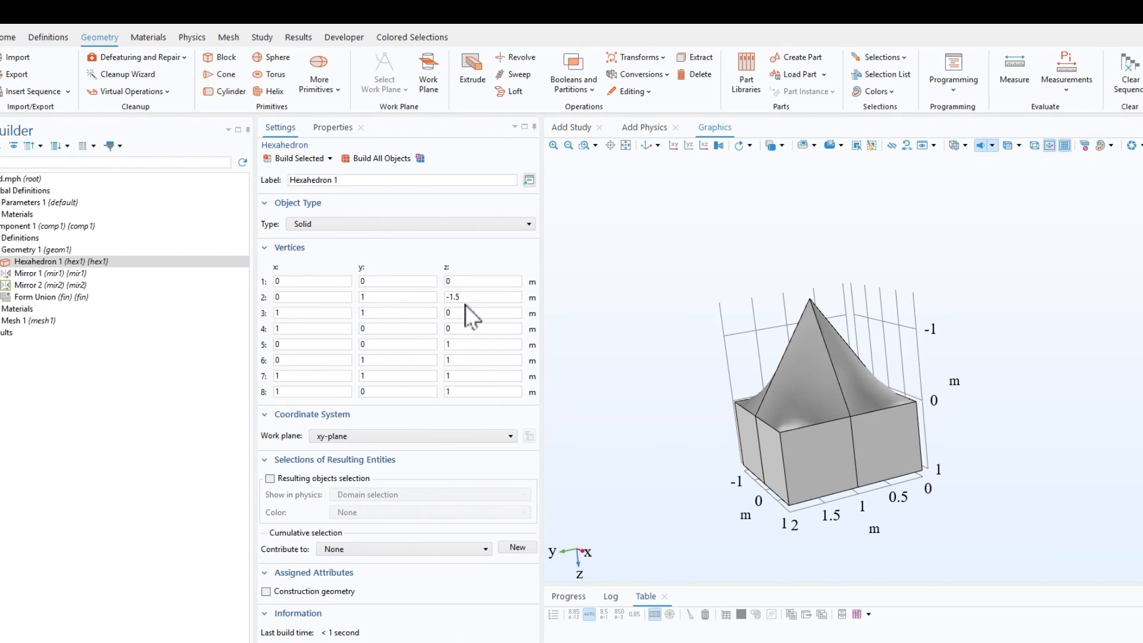
left_click(451, 311)
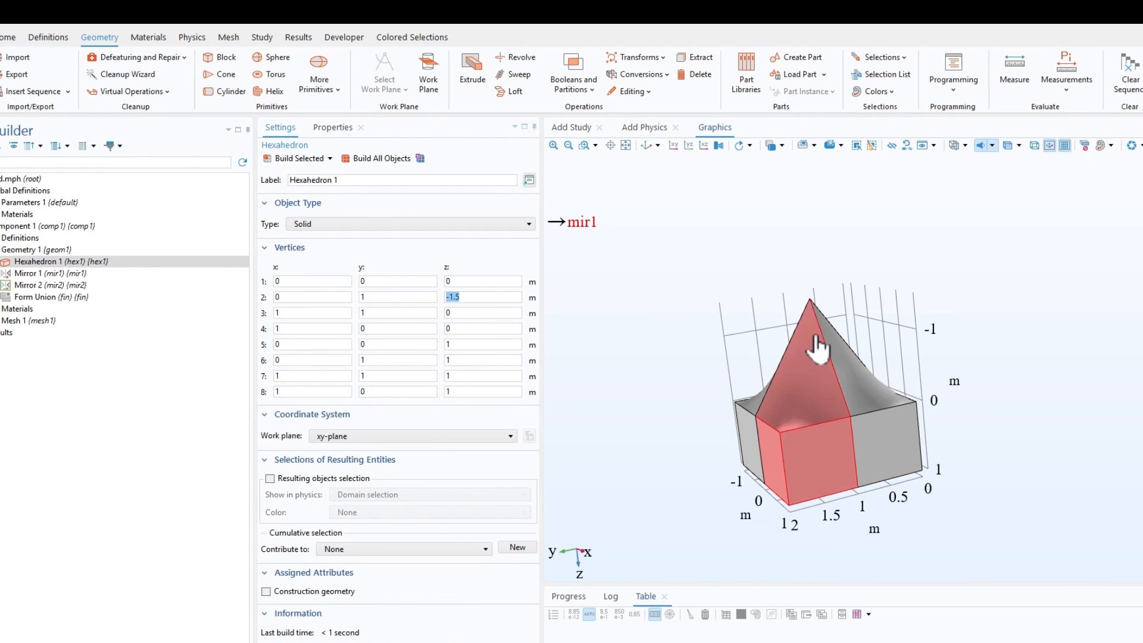
left_click_drag(898, 298, 796, 403)
scroll(774, 380, "up", 5)
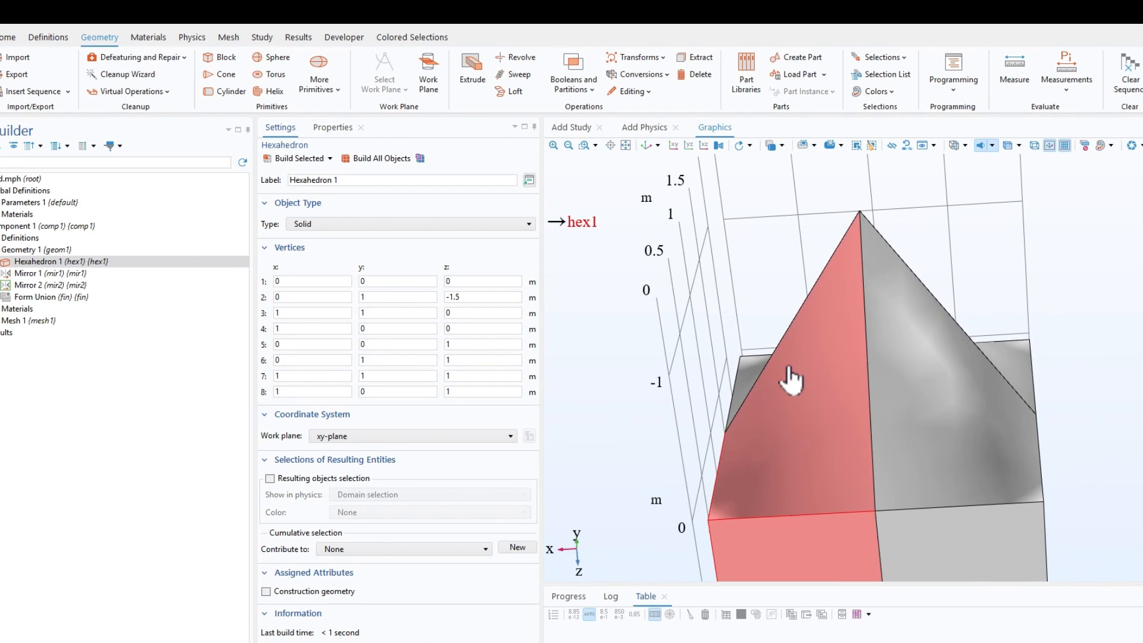
scroll(796, 472, "down", 4)
mouse_move(778, 454)
left_mouse_down()
mouse_move(810, 480)
mouse_move(778, 456)
left_mouse_up()
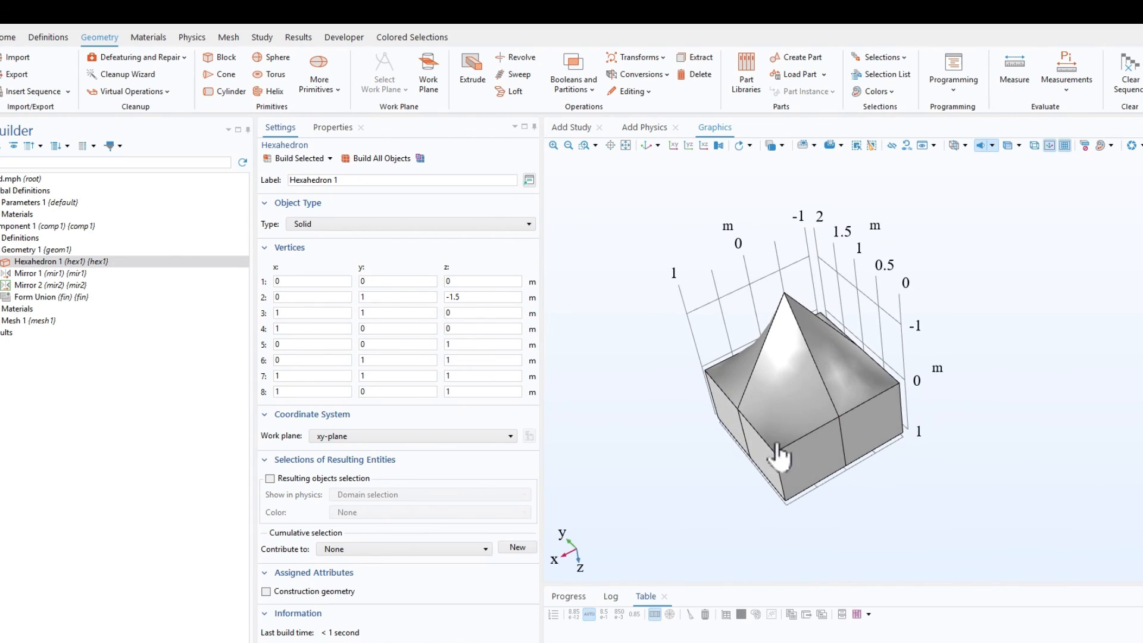
left_click_drag(804, 377, 895, 378)
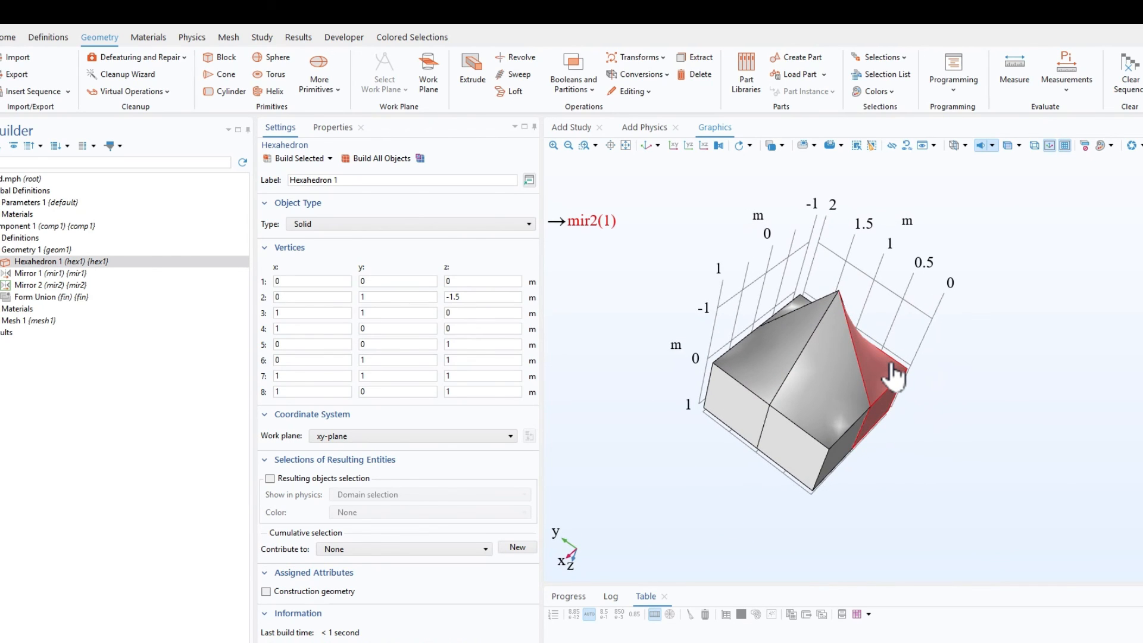